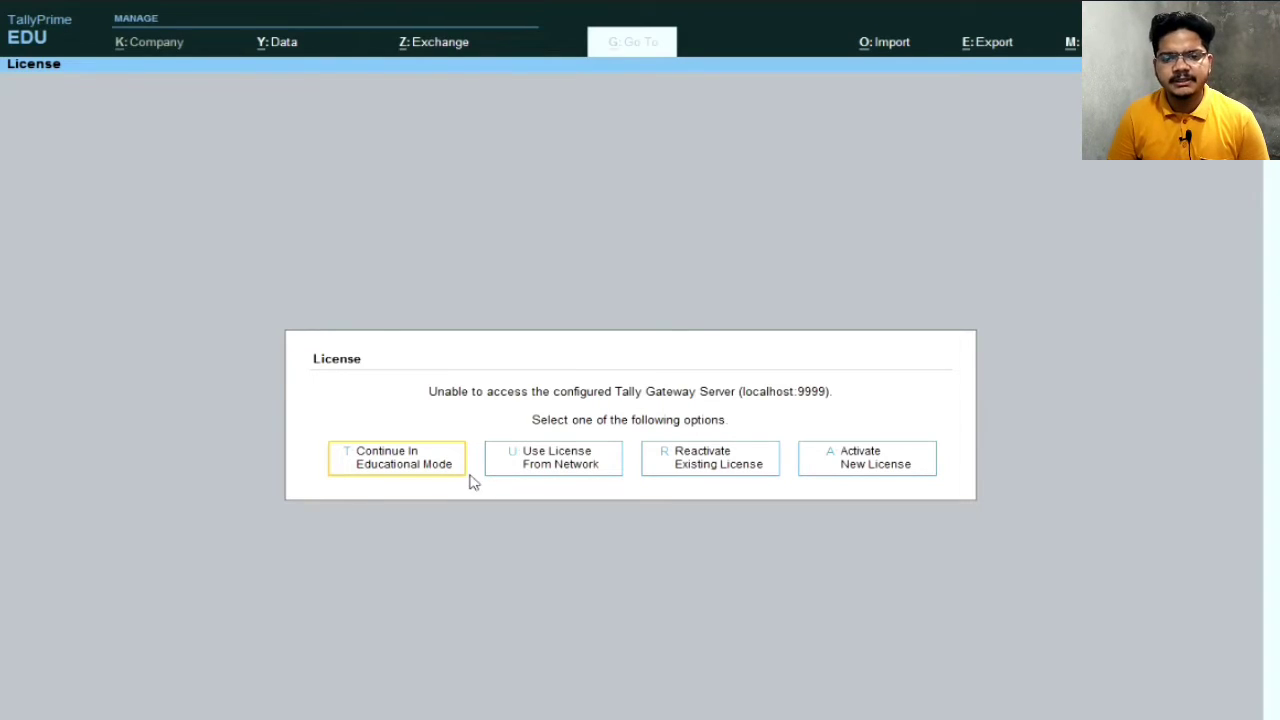
Step: Continue in Educational Mode from the License options
{"action": "left_click", "coordinate": [416, 470]}
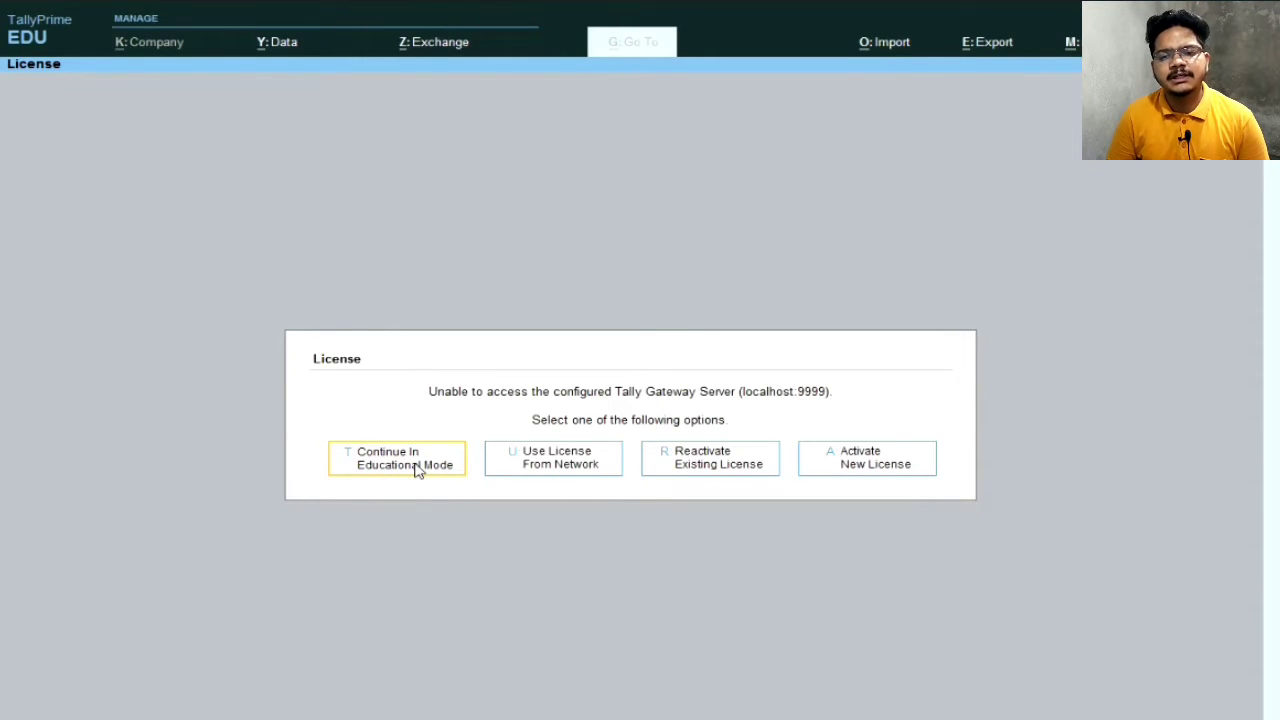
{"action": "left_click", "coordinate": [417, 469]}
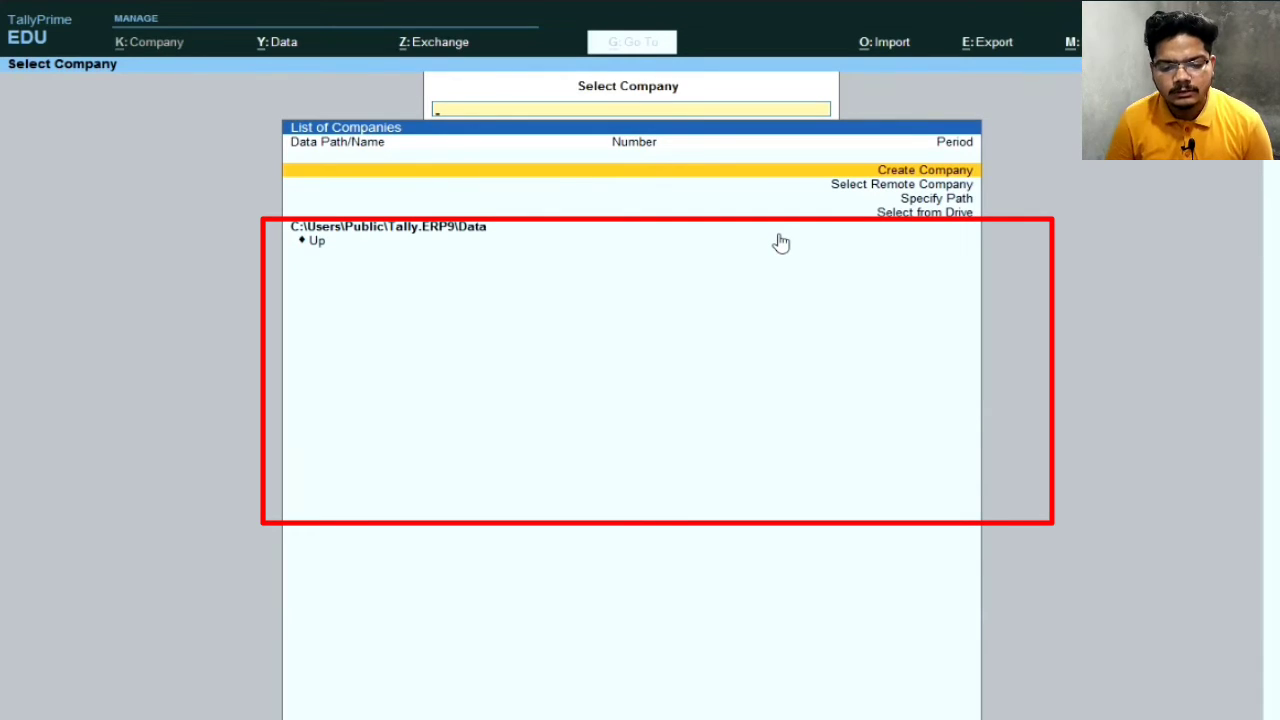
Step: Look for existing companies on the D:\ drive through Select from Drive
{"action": "left_click", "coordinate": [903, 220]}
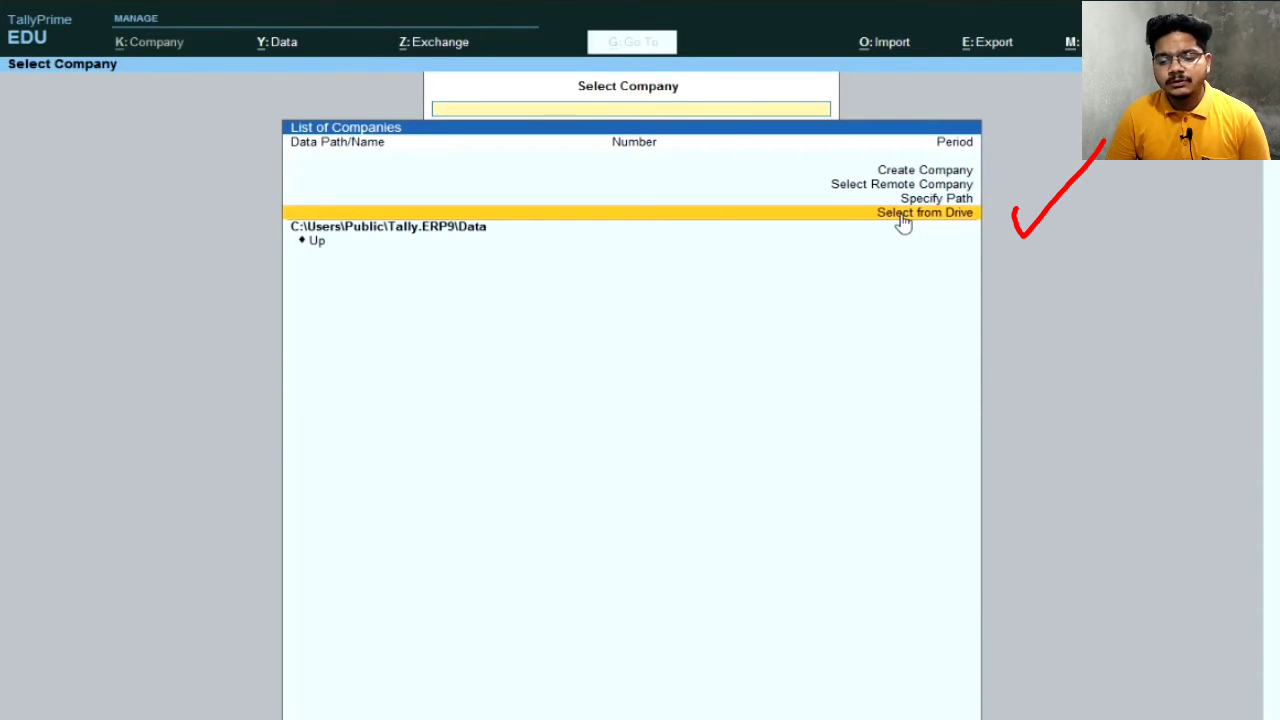
{"action": "left_click", "coordinate": [903, 222]}
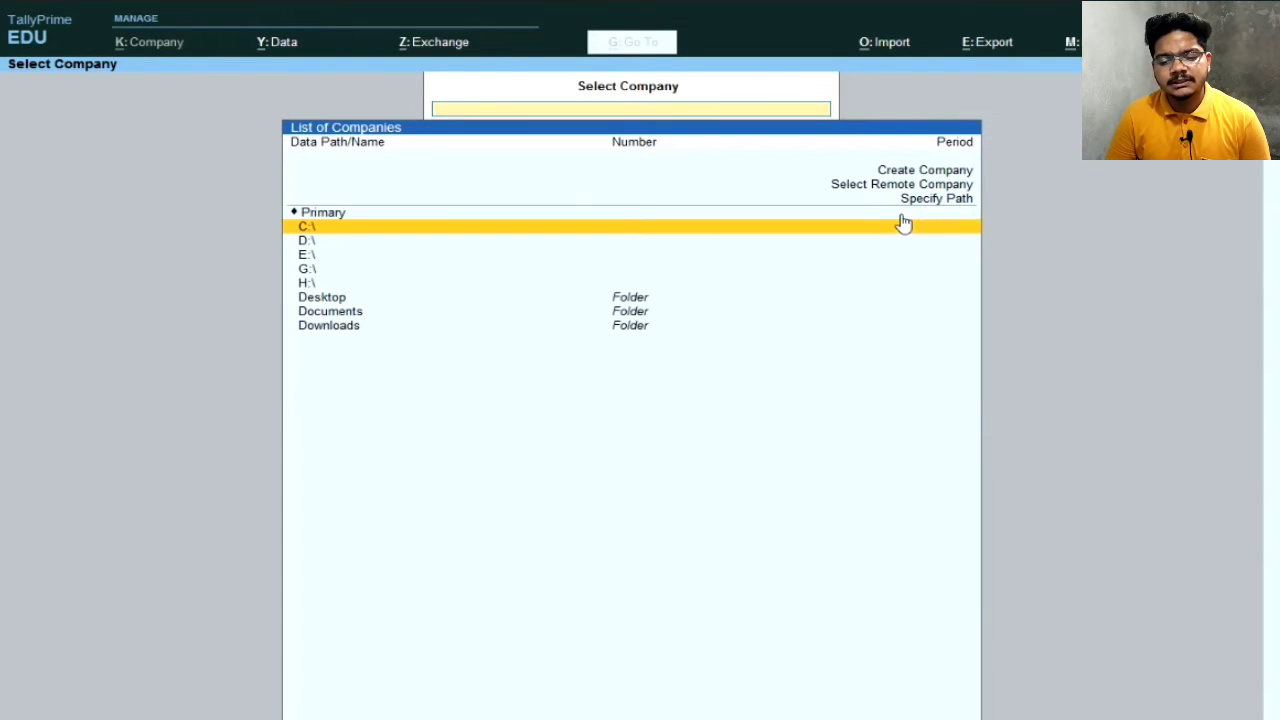
{"action": "key", "text": "Down"}
{"action": "key", "text": "Down"}
{"action": "key", "text": "Down"}
{"action": "key", "text": "Down"}
{"action": "key", "text": "Down"}
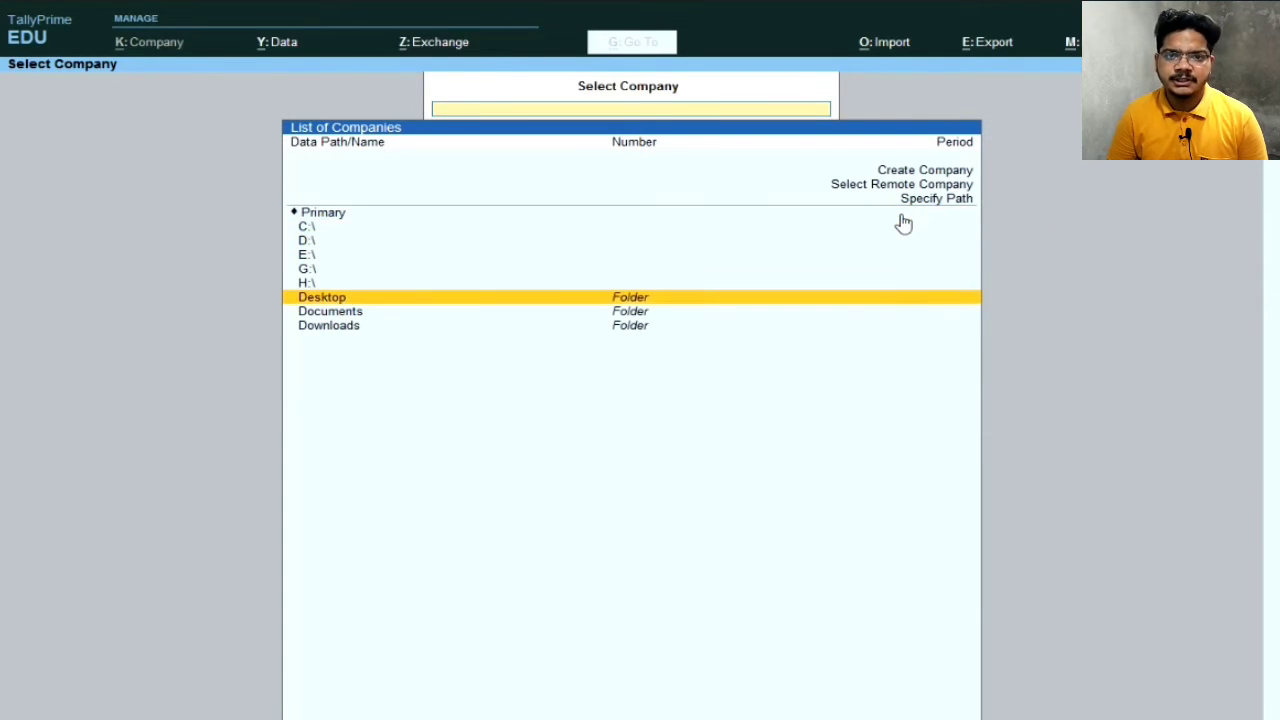
{"action": "key", "text": "Up"}
{"action": "key", "text": "Up"}
{"action": "key", "text": "Up"}
{"action": "key", "text": "Up"}
{"action": "key", "text": "Up"}
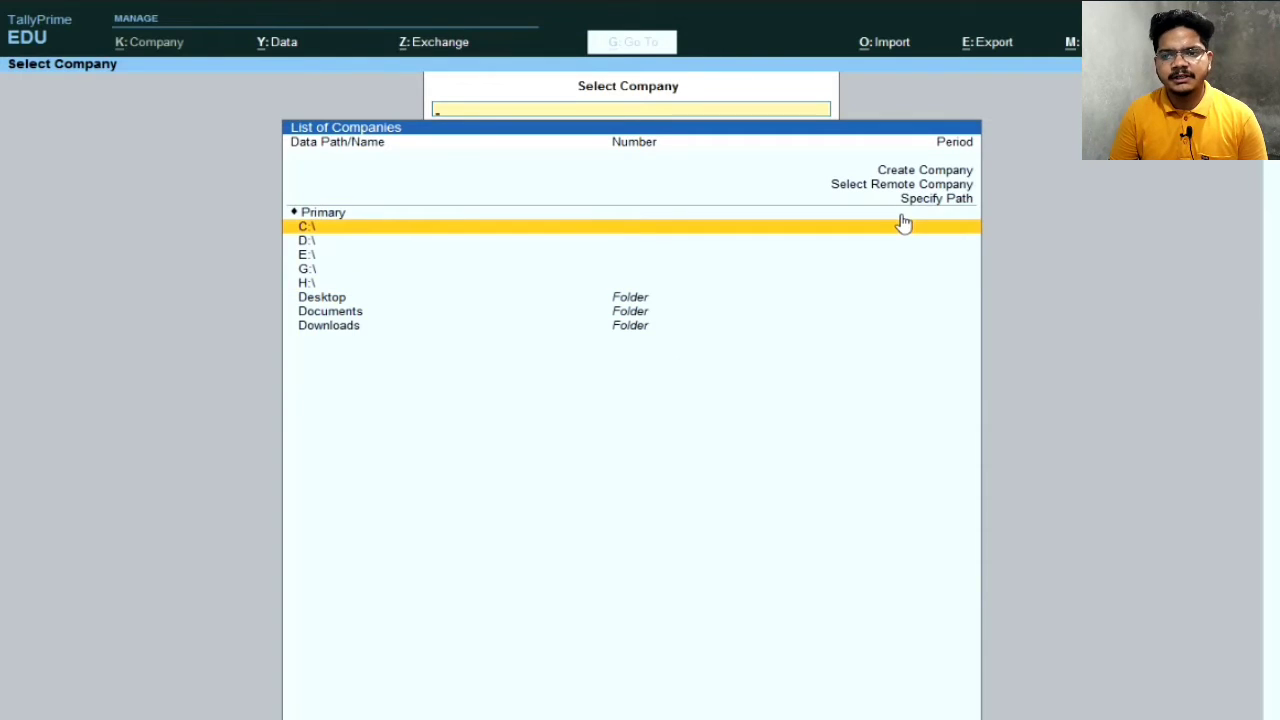
{"action": "key", "text": "Down"}
{"action": "key", "text": "Up"}
{"action": "key", "text": "Up"}
{"action": "key", "text": "Down"}
{"action": "key", "text": "Down"}
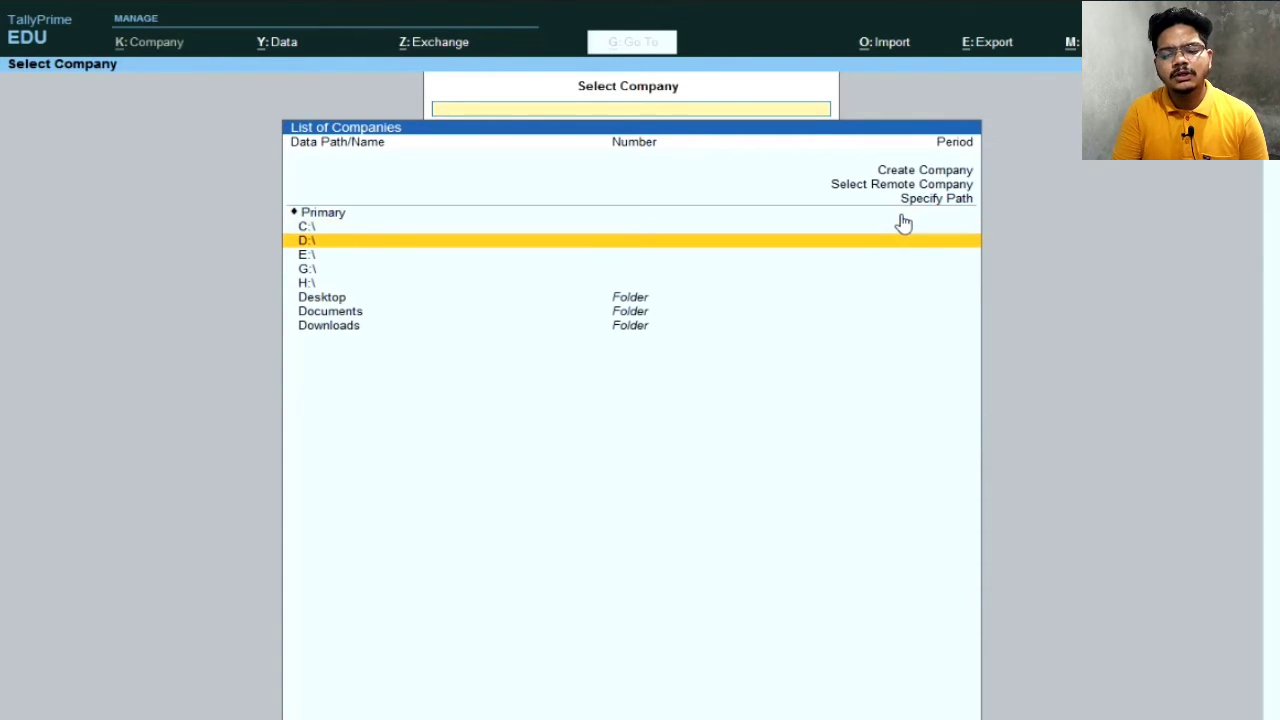
{"action": "key", "text": "Return"}
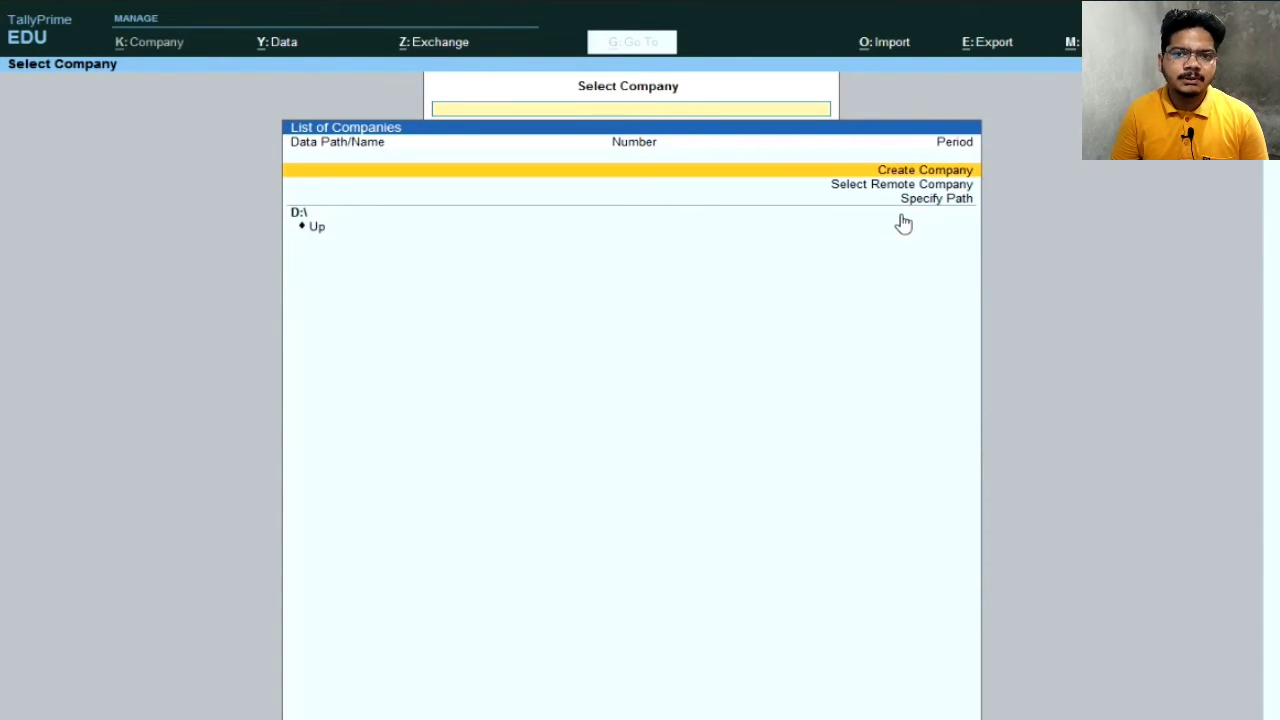
{"action": "key", "text": "Down"}
{"action": "key", "text": "Down"}
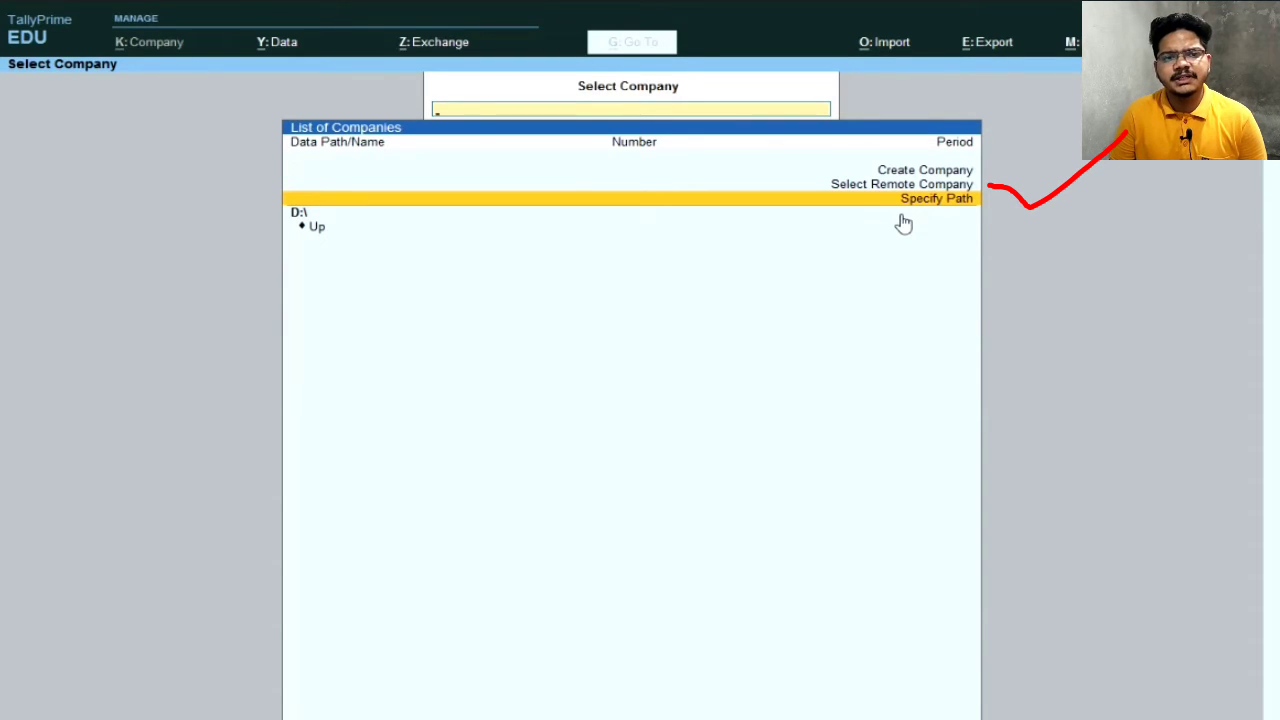
{"action": "key", "text": "Return"}
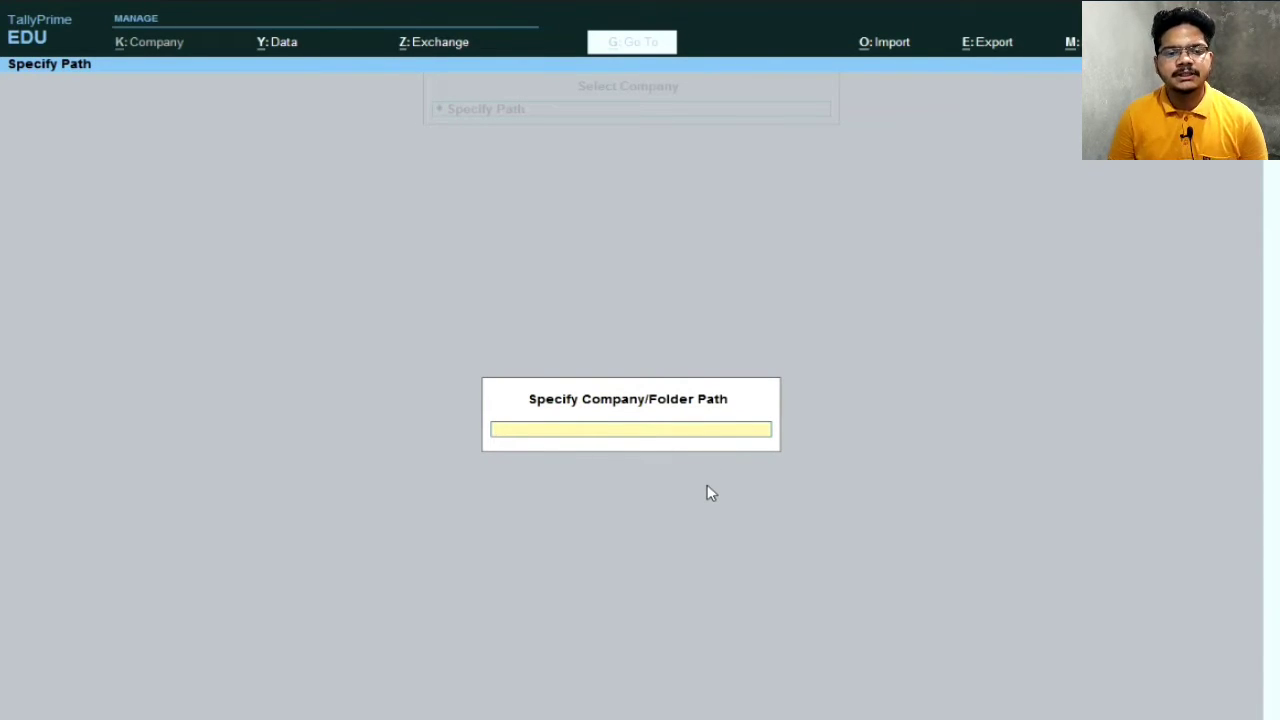
{"action": "key", "text": "Escape"}
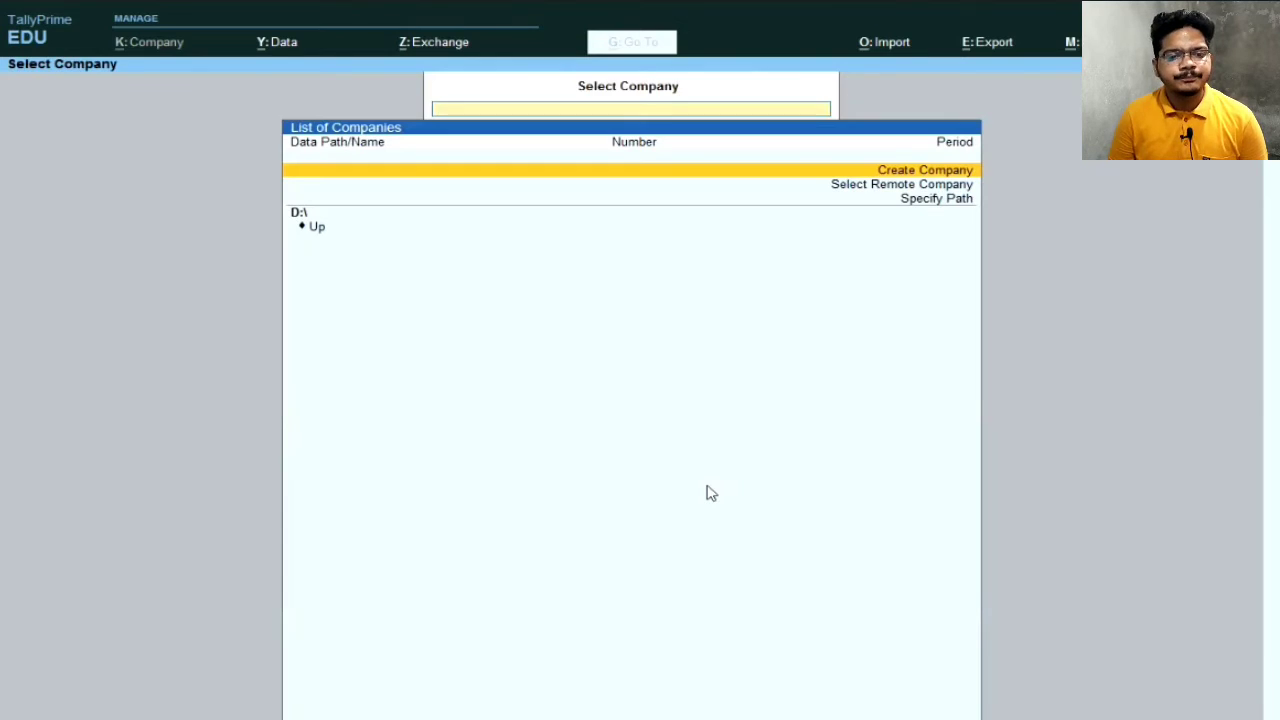
Step: Start a new company, keeping contact details enabled and TallyVault encryption, user access control and additional currency details disabled in its configuration
{"action": "left_click", "coordinate": [883, 171]}
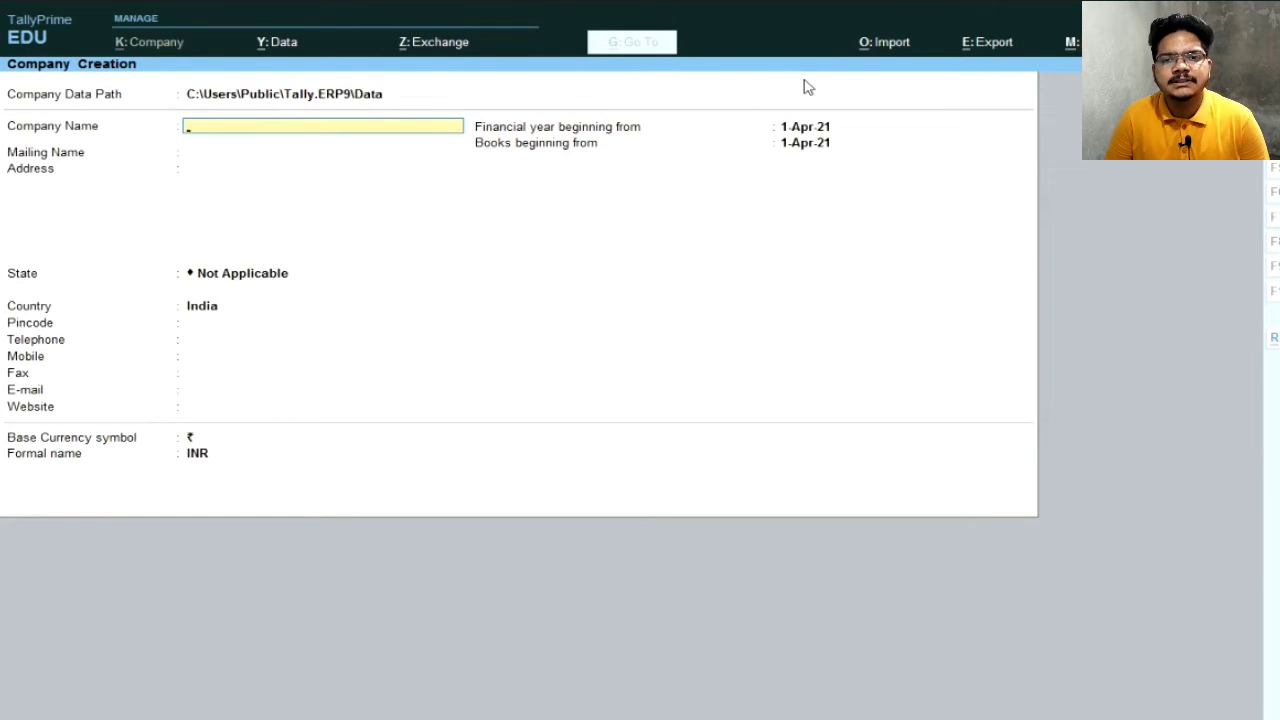
{"action": "key", "text": "F12"}
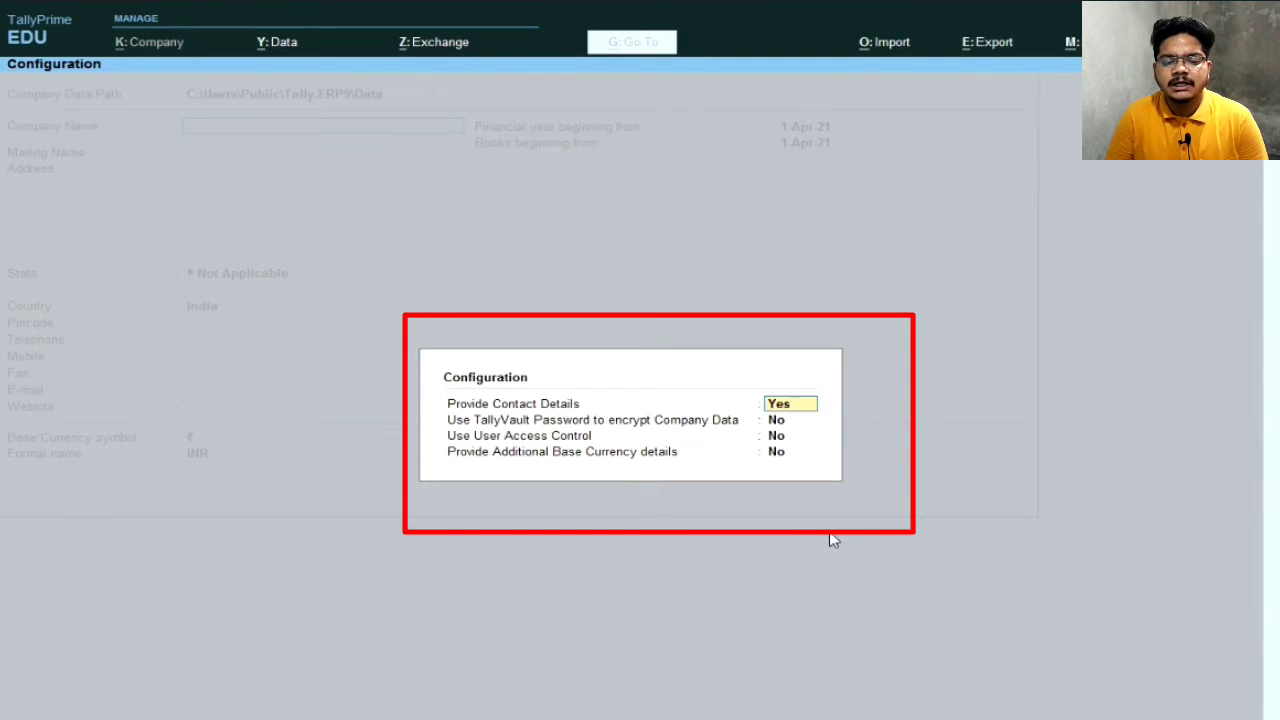
{"action": "key", "text": "Return"}
{"action": "key", "text": "Return"}
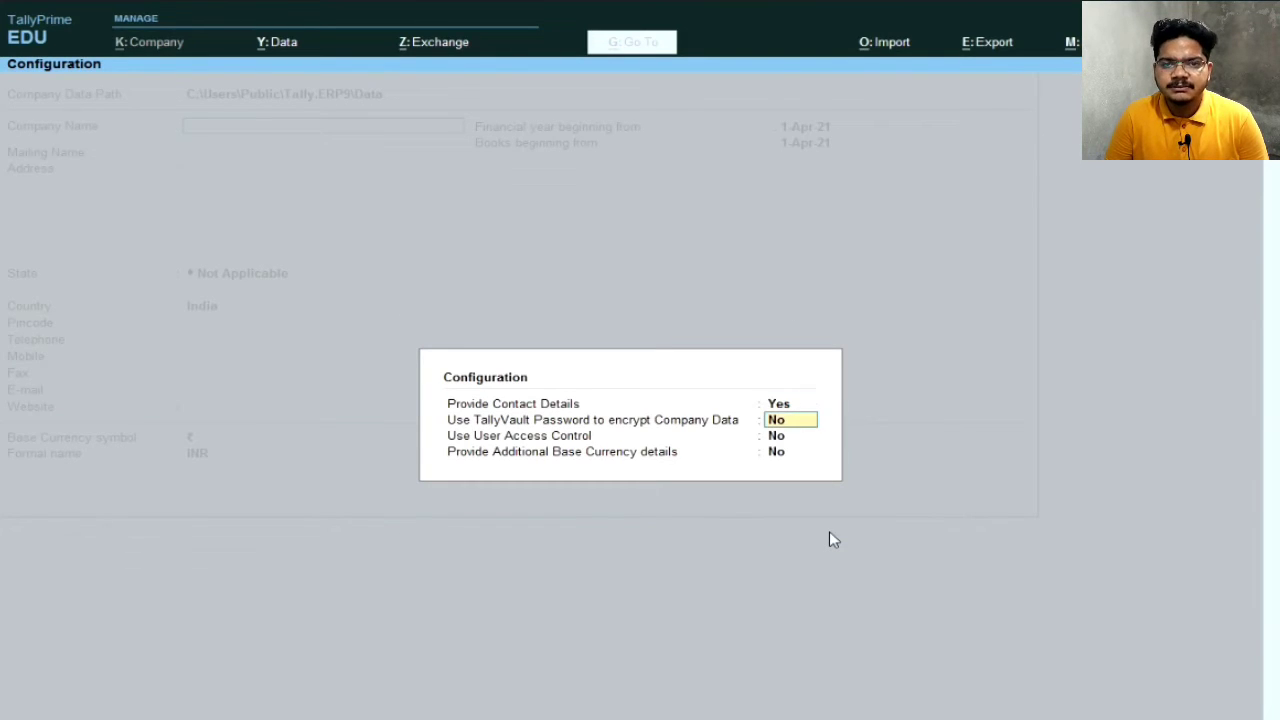
{"action": "key", "text": "Up"}
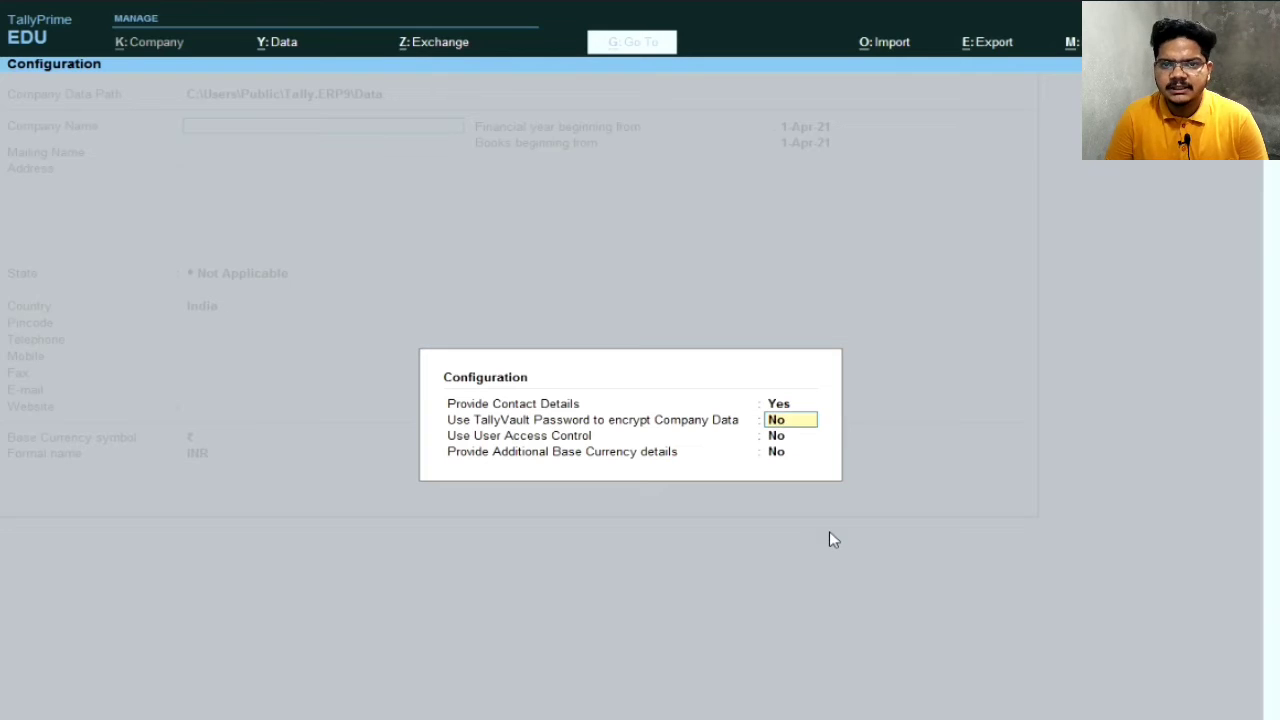
{"action": "type", "text": "Y"}
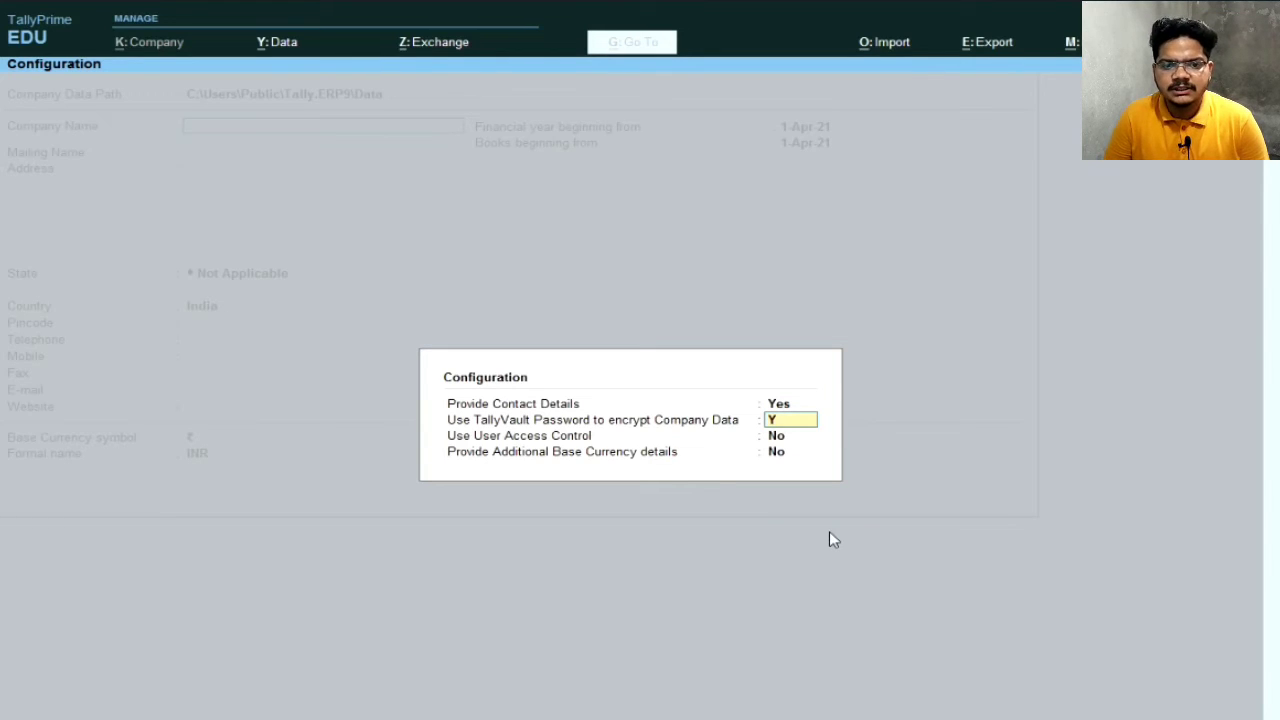
{"action": "key", "text": "BackSpace"}
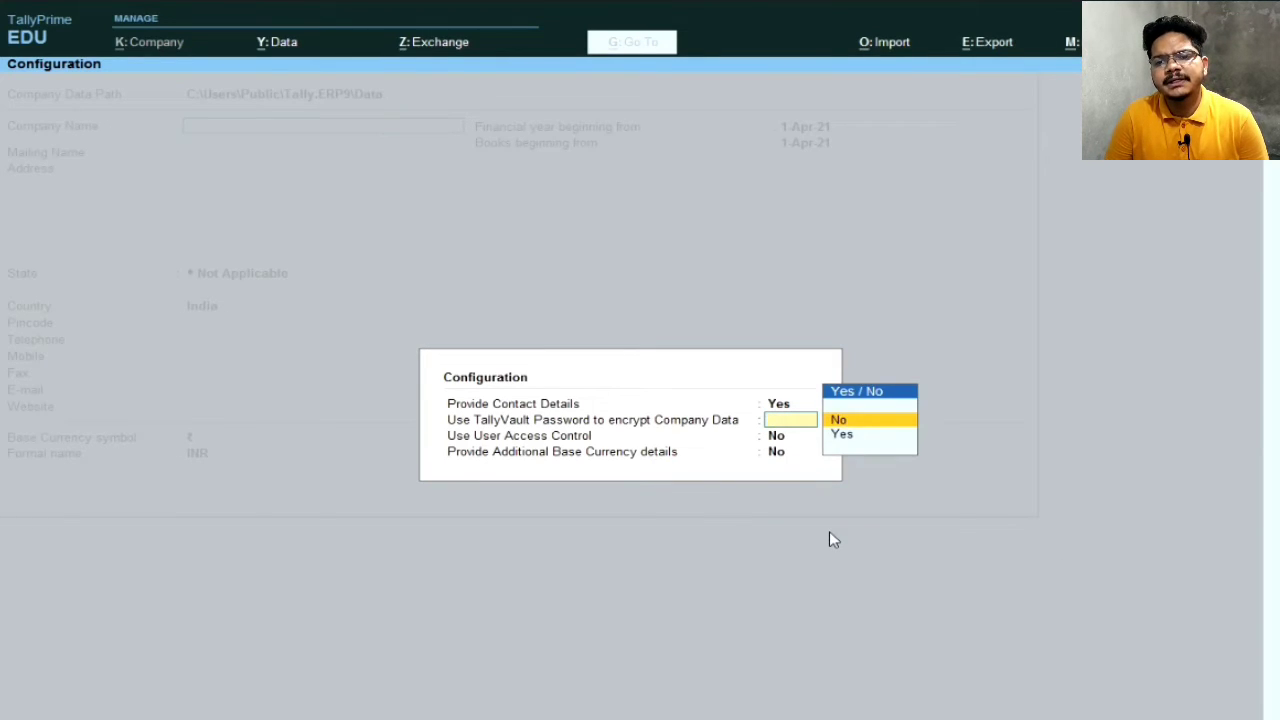
{"action": "key", "text": "Return"}
{"action": "key", "text": "Return"}
{"action": "key", "text": "Return"}
Step: Name the company DEEP EMPIRE and set its mailing name to DEEP EMPIRE LTD
{"action": "type", "text": "DEEP EMPIRE"}
{"action": "key", "text": "Return"}
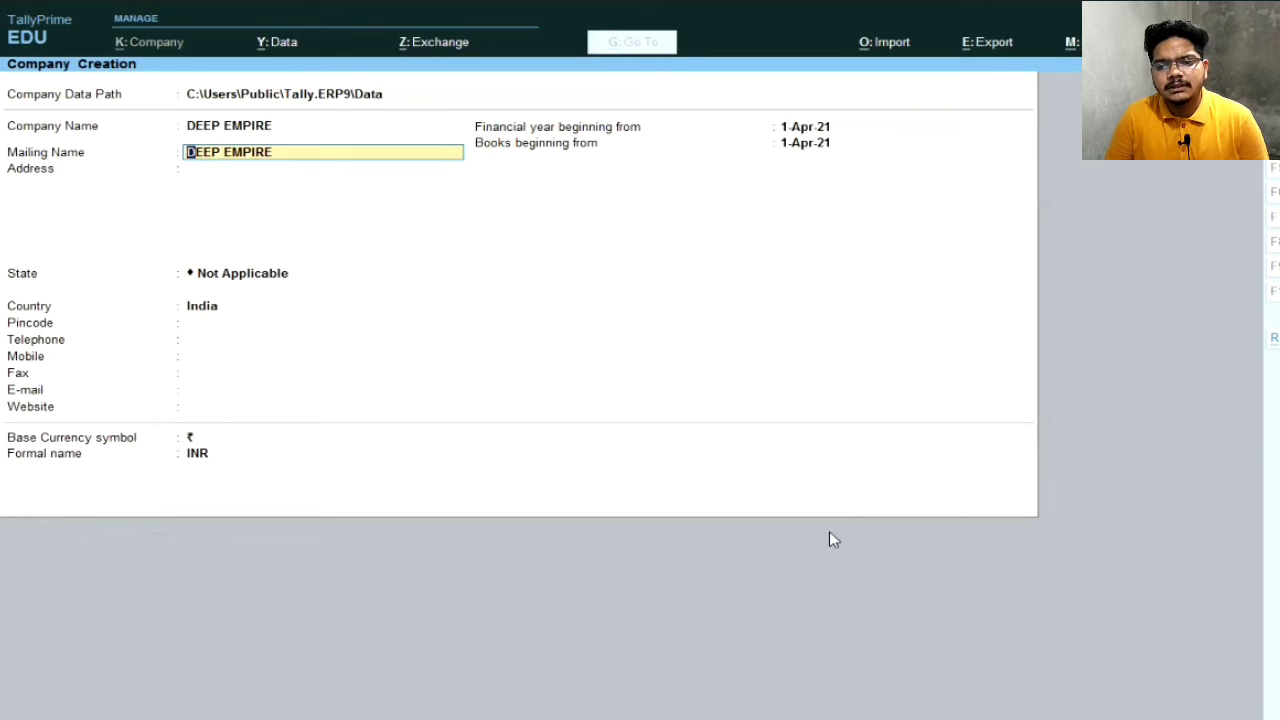
{"action": "type", "text": "DEEP EM"}
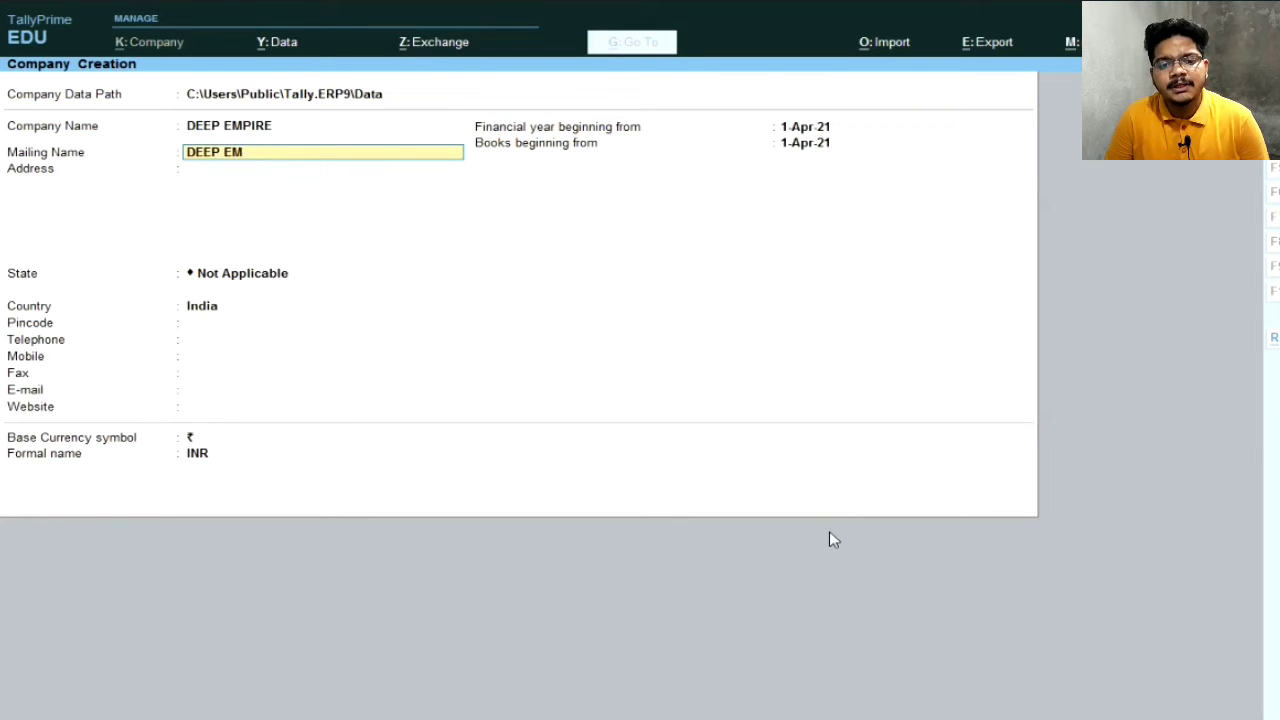
{"action": "type", "text": "PIRE LT"}
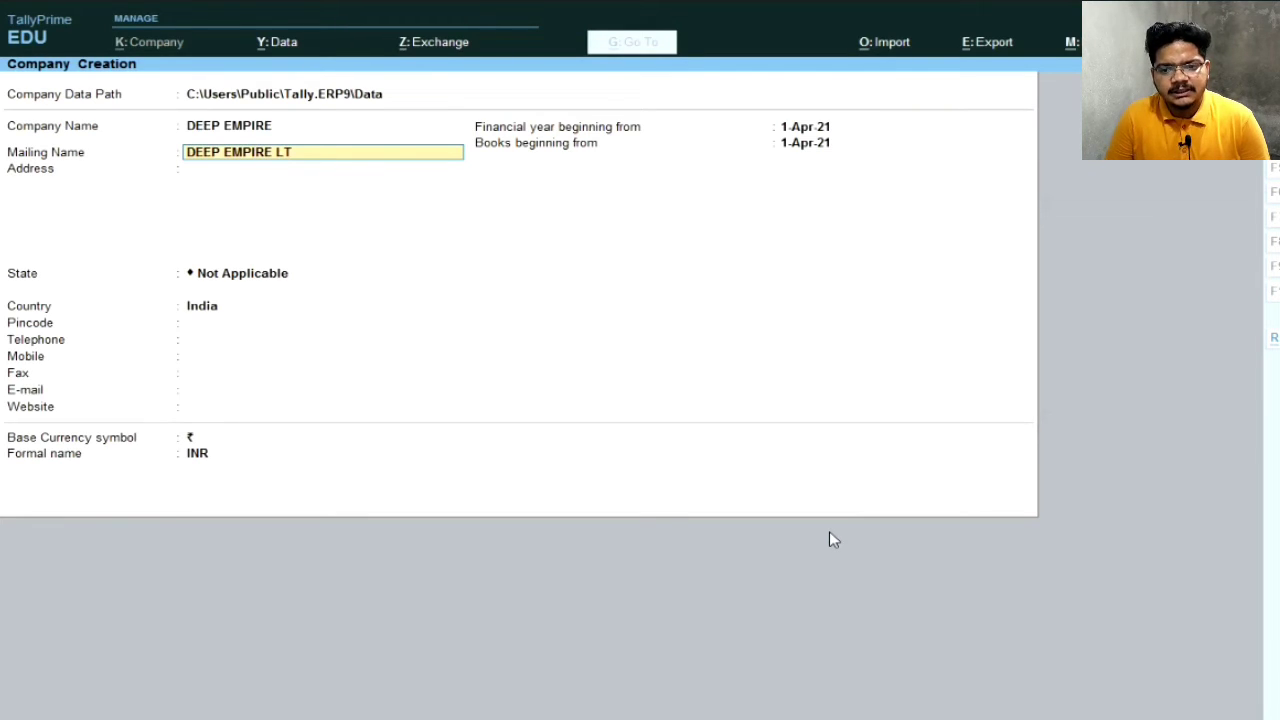
{"action": "type", "text": "D."}
{"action": "key", "text": "Return"}
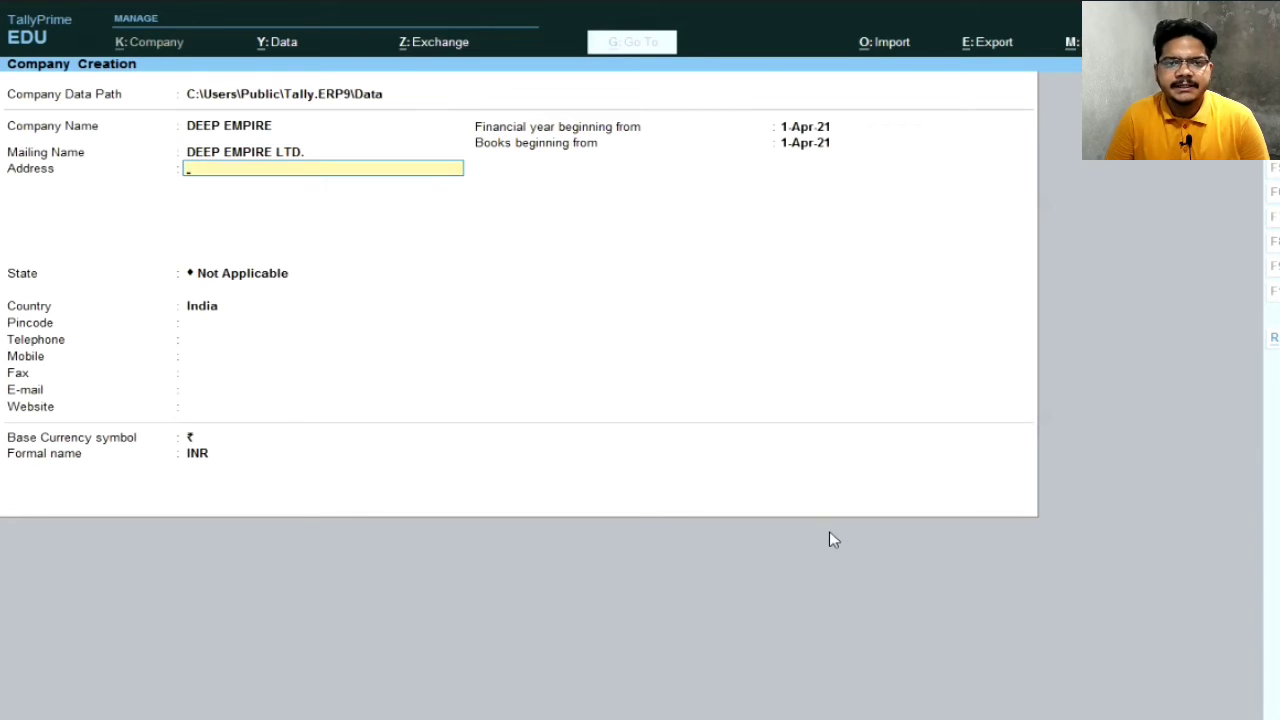
Step: Enter the company's address on a single line
{"action": "type", "text": "DELH"}
{"action": "key", "text": "Return"}
{"action": "key", "text": "Return"}
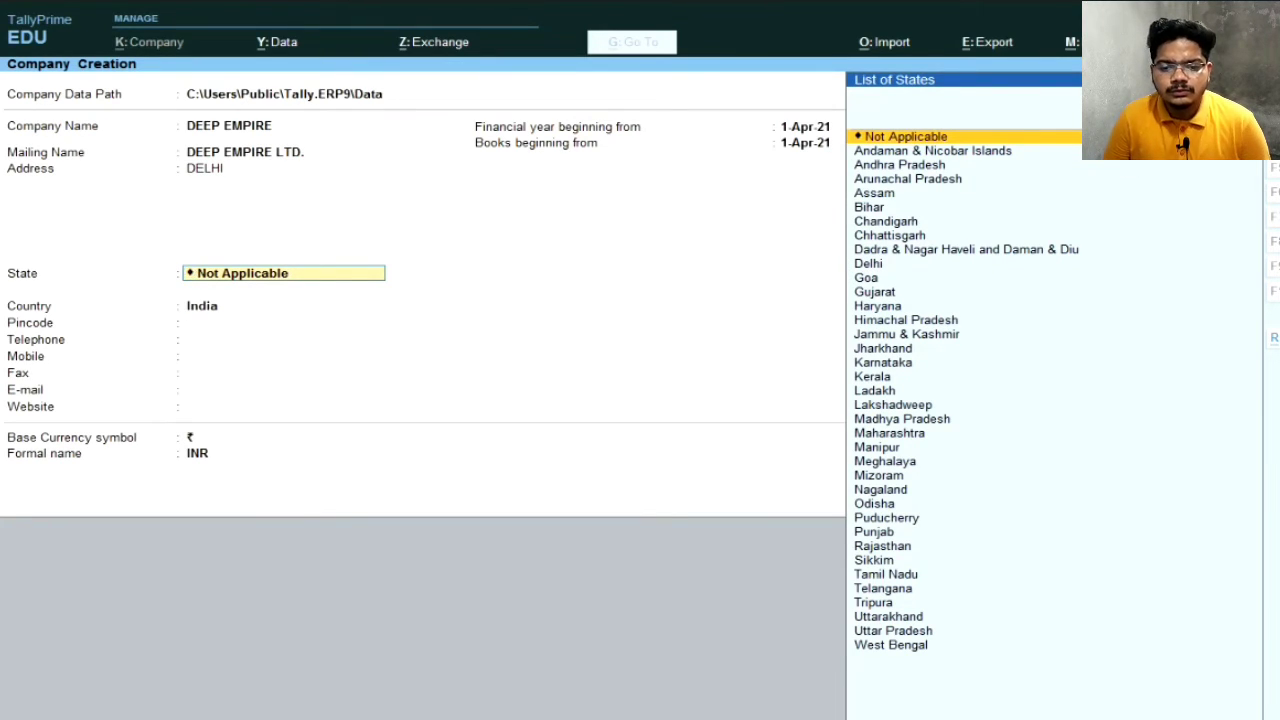
{"action": "key", "text": "Up"}
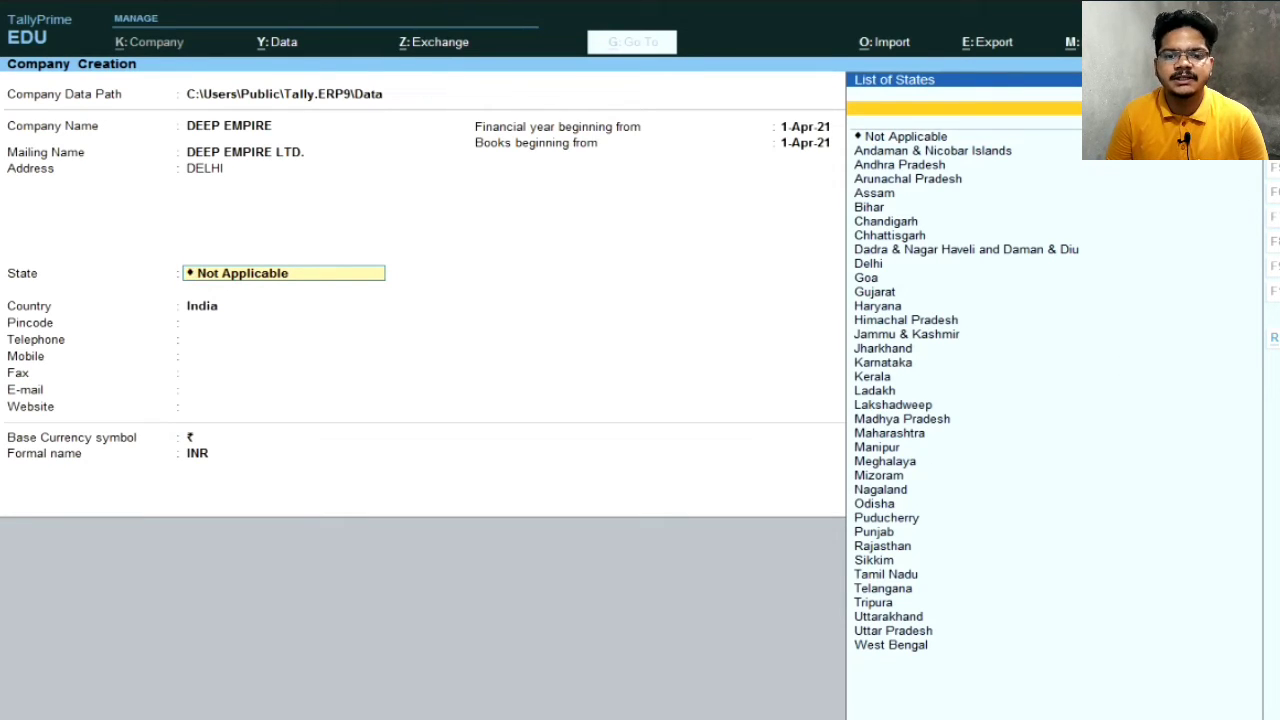
{"action": "key", "text": "alt+c"}
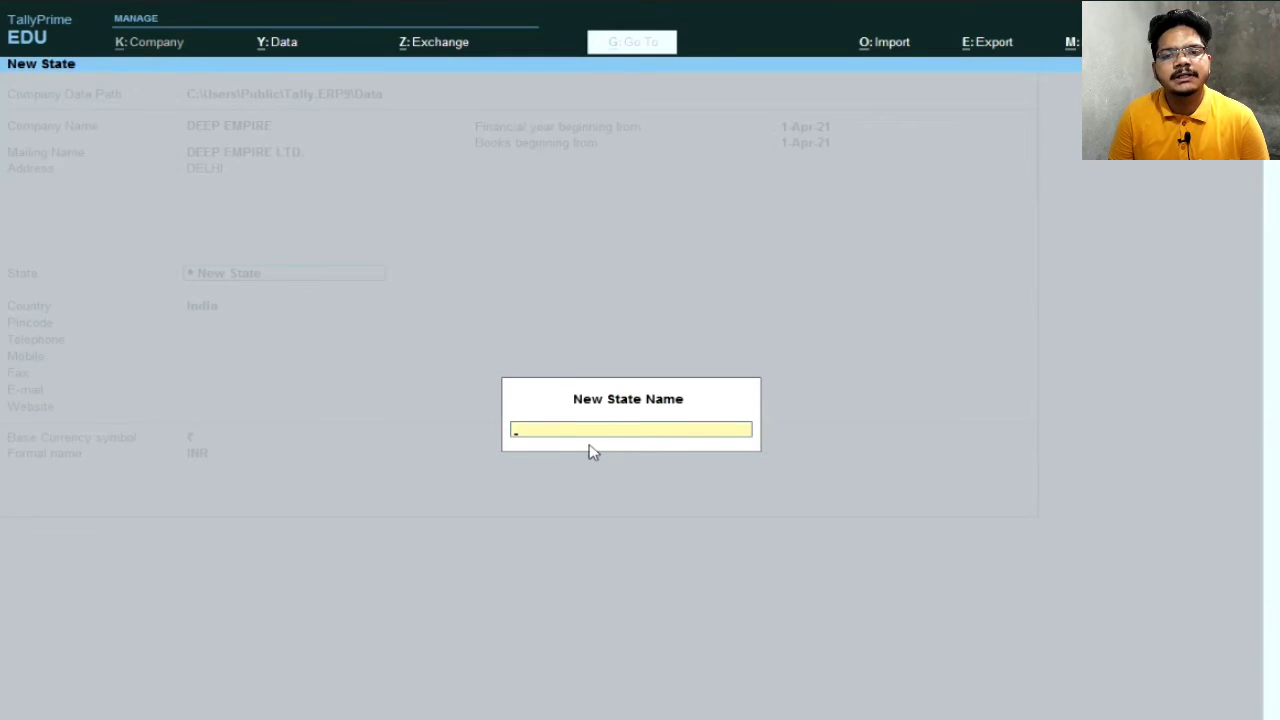
{"action": "key", "text": "Escape"}
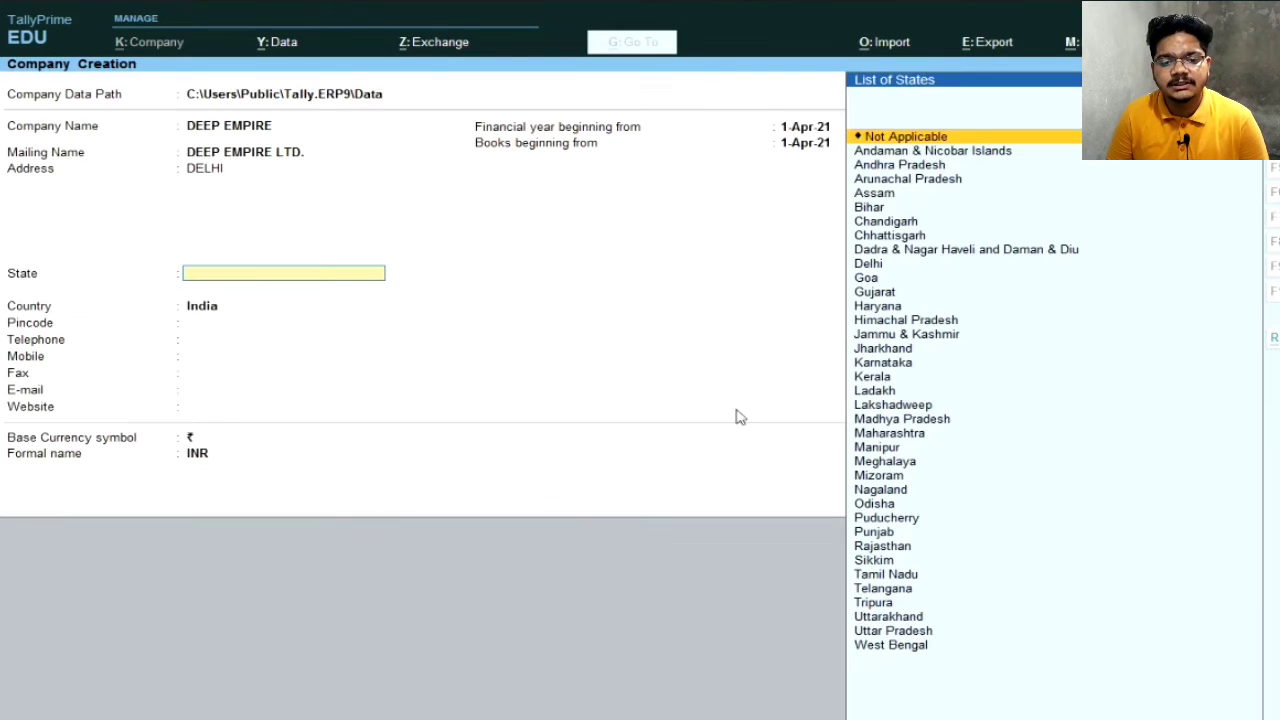
Step: Set the company's state to Delhi and enter its postal code, leaving the telephone, mobile, fax, e-mail and website fields blank
{"action": "left_click", "coordinate": [868, 266]}
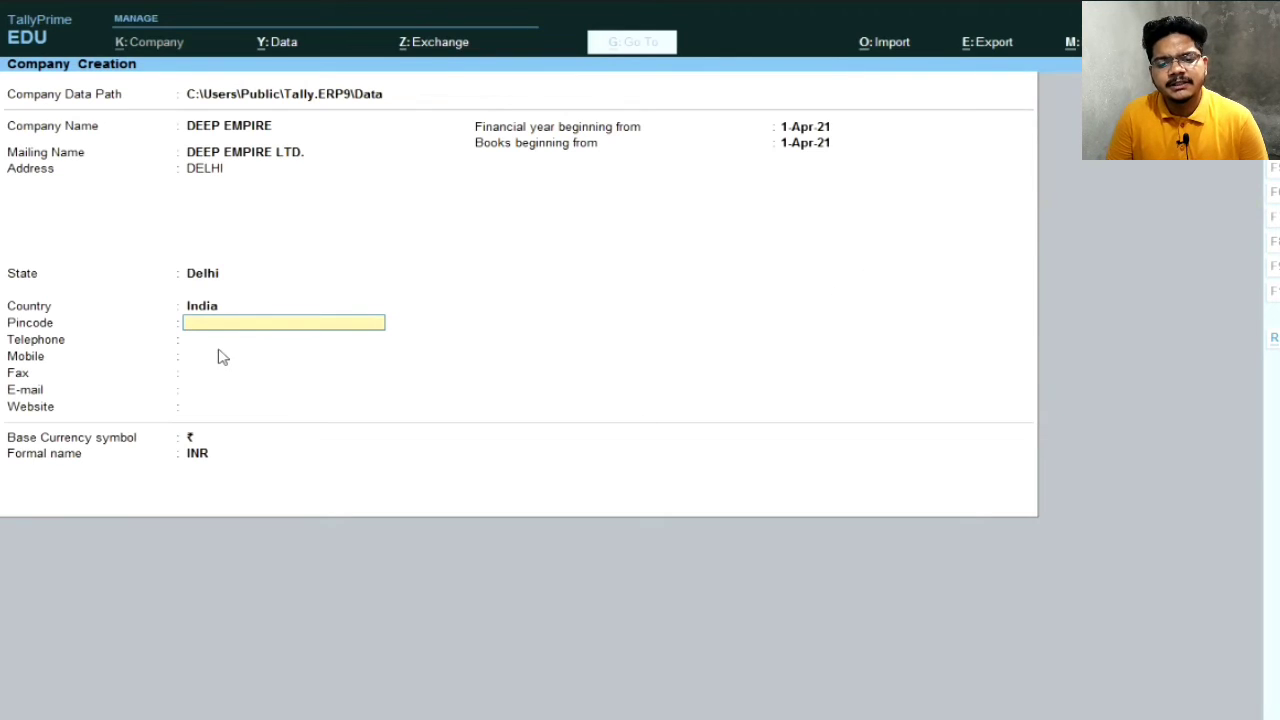
{"action": "type", "text": "12345"}
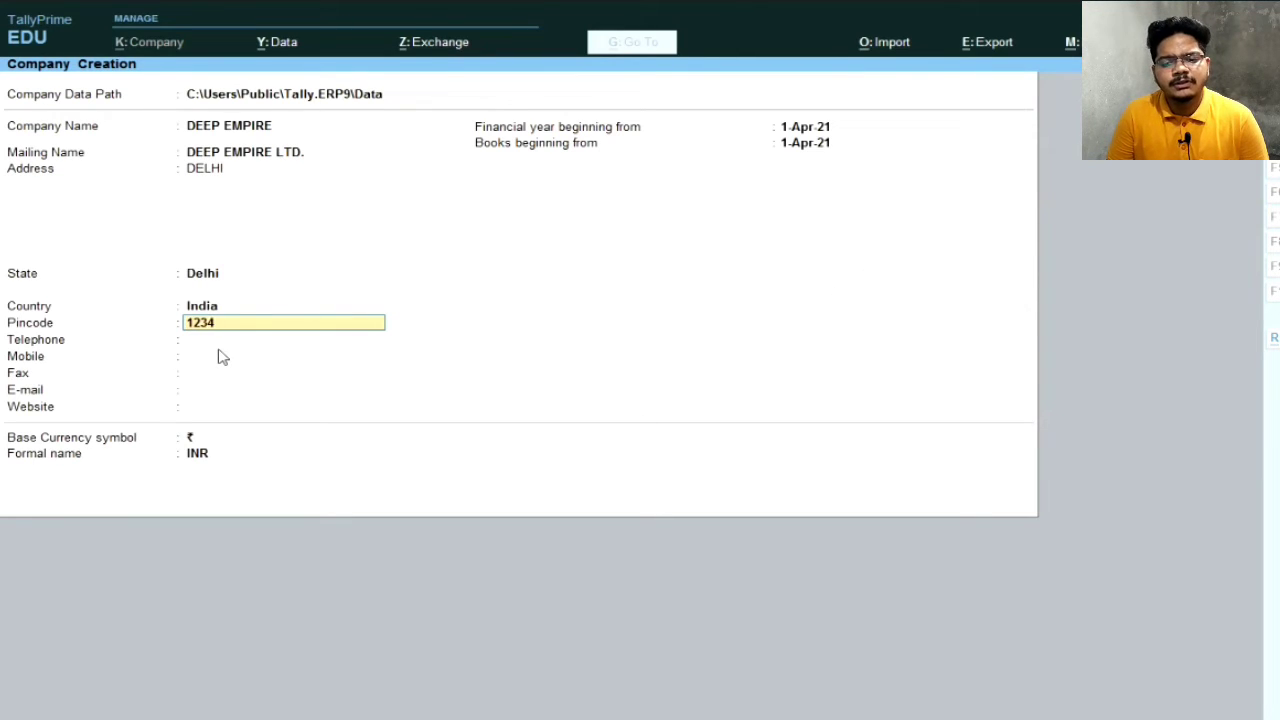
{"action": "key", "text": "Return"}
{"action": "key", "text": "Return"}
{"action": "key", "text": "Return"}
{"action": "key", "text": "Return"}
{"action": "key", "text": "Return"}
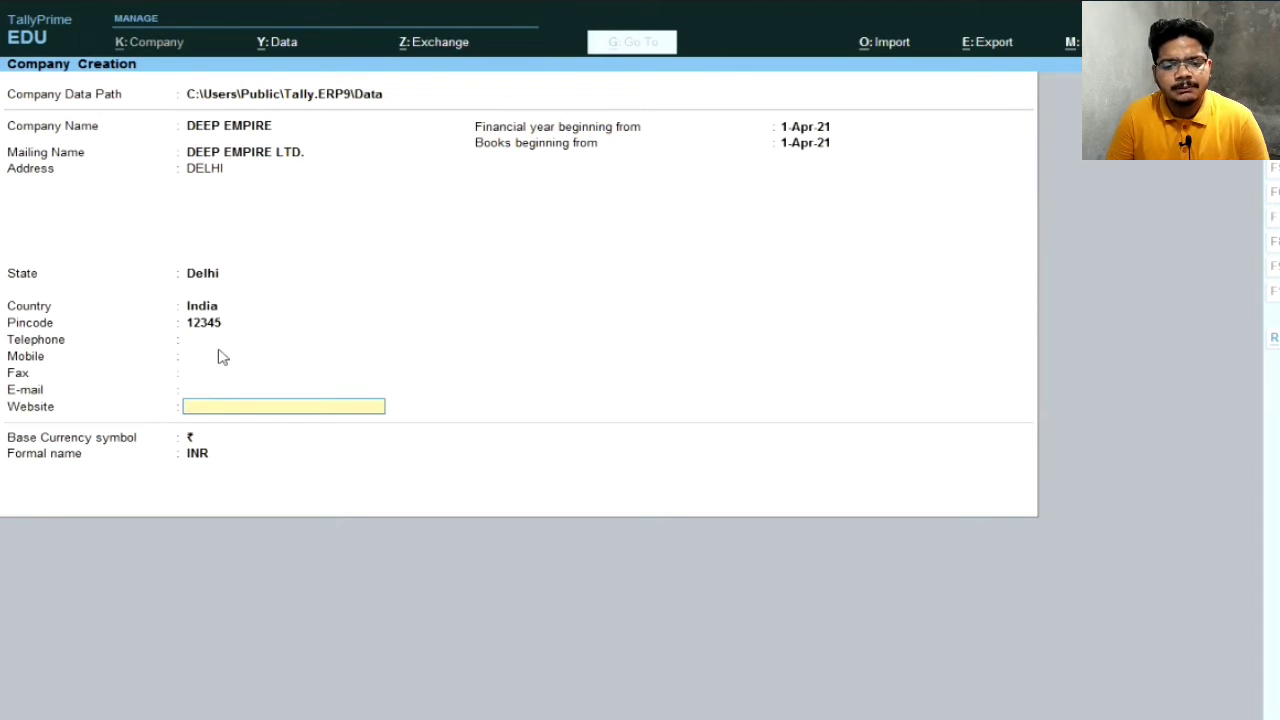
{"action": "key", "text": "Return"}
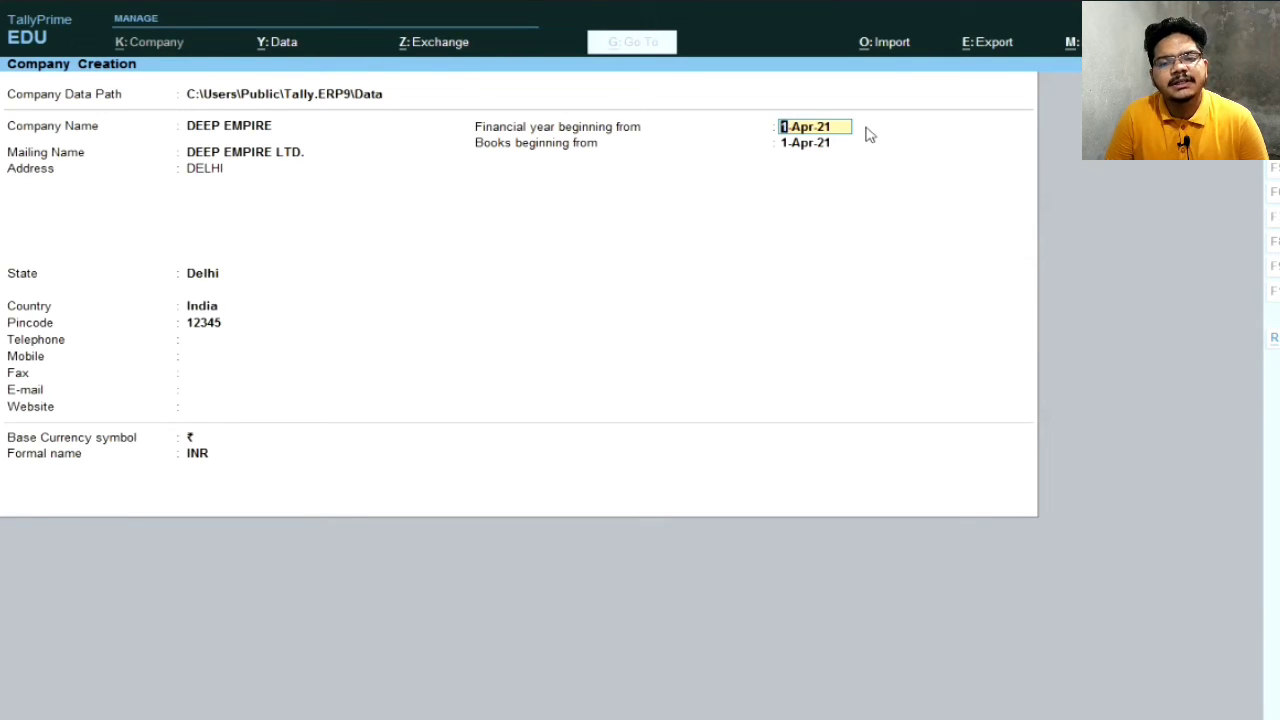
Step: Set both the financial year beginning and the books beginning dates to 1-Apr-21
{"action": "type", "text": "1.4.21"}
{"action": "key", "text": "Return"}
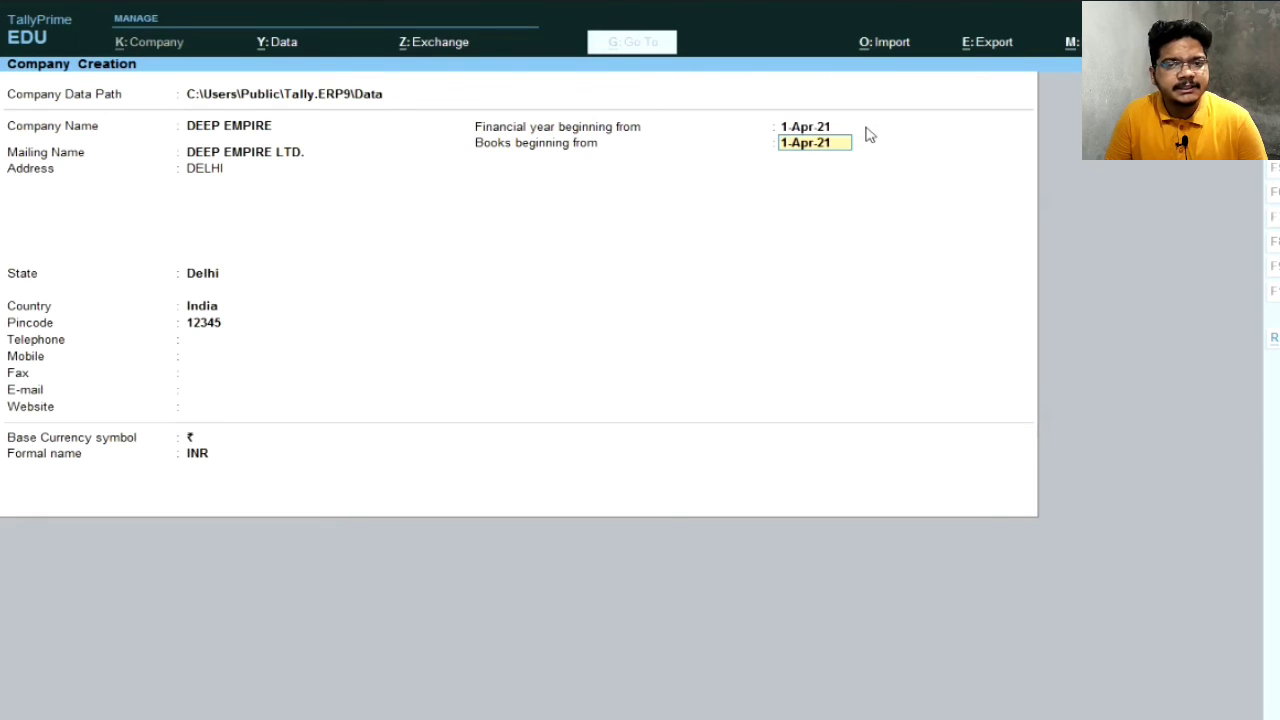
{"action": "type", "text": "1.4"}
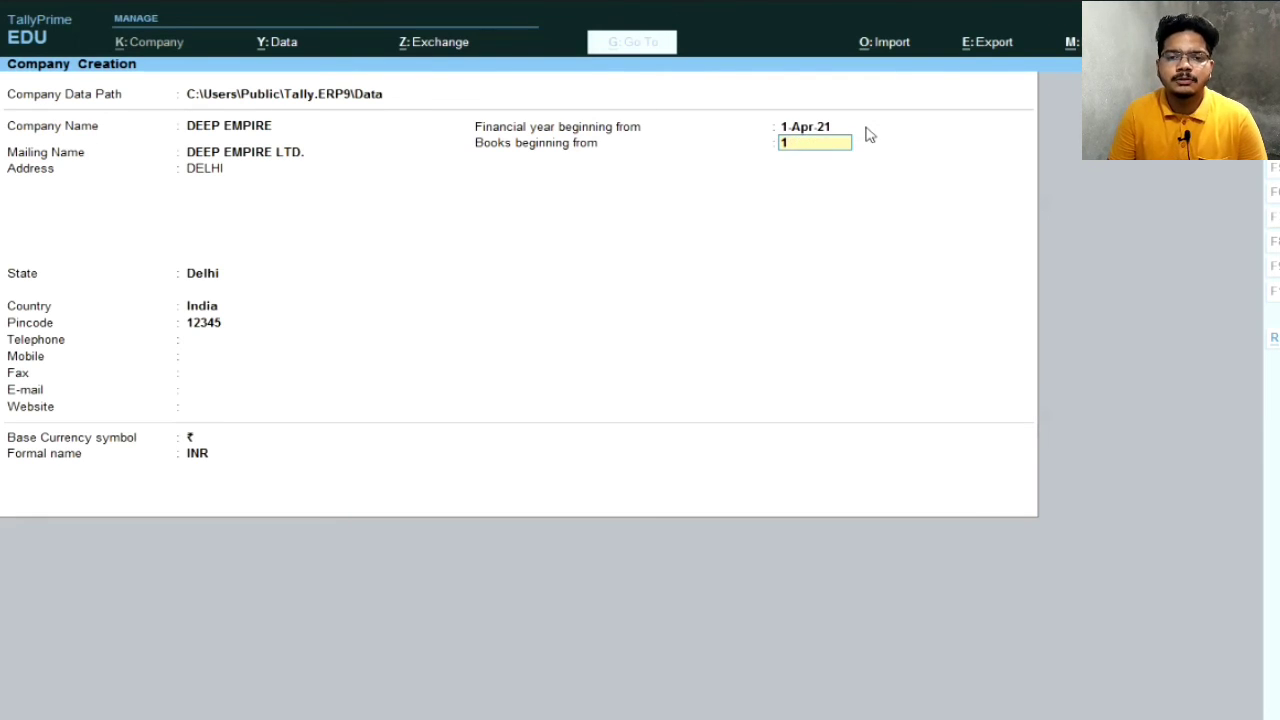
{"action": "type", "text": ".21"}
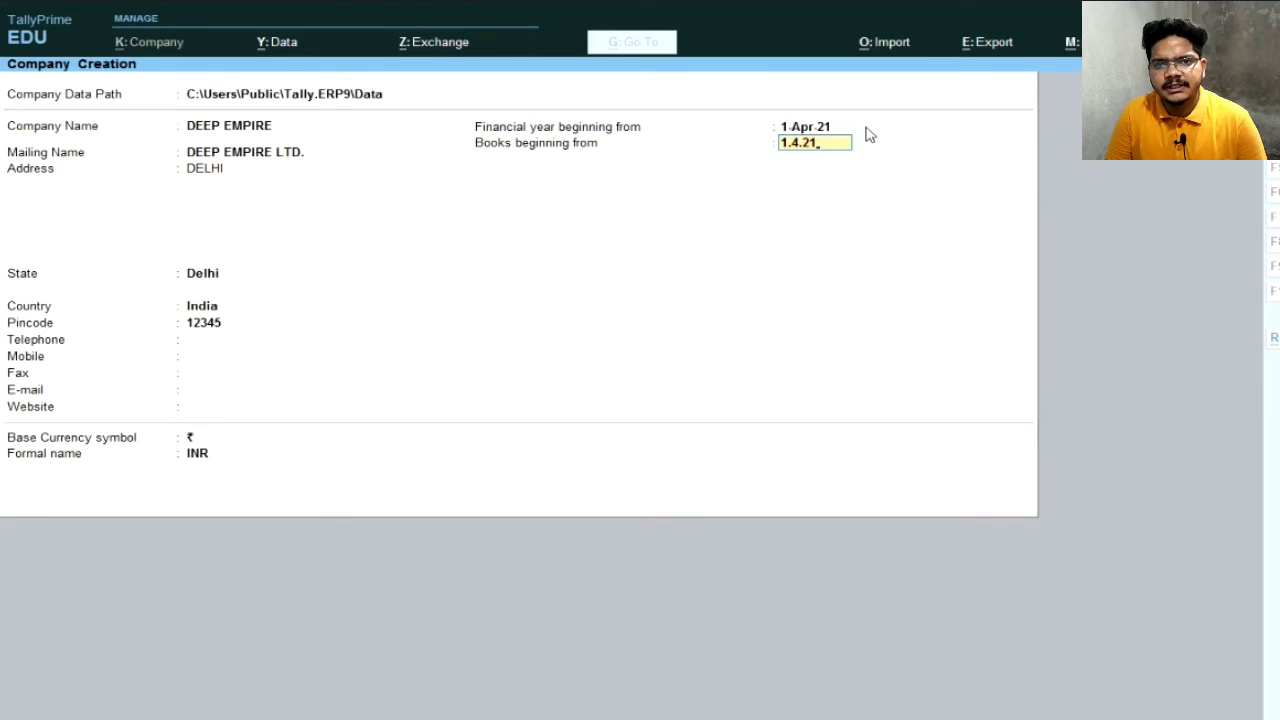
{"action": "key", "text": "Return"}
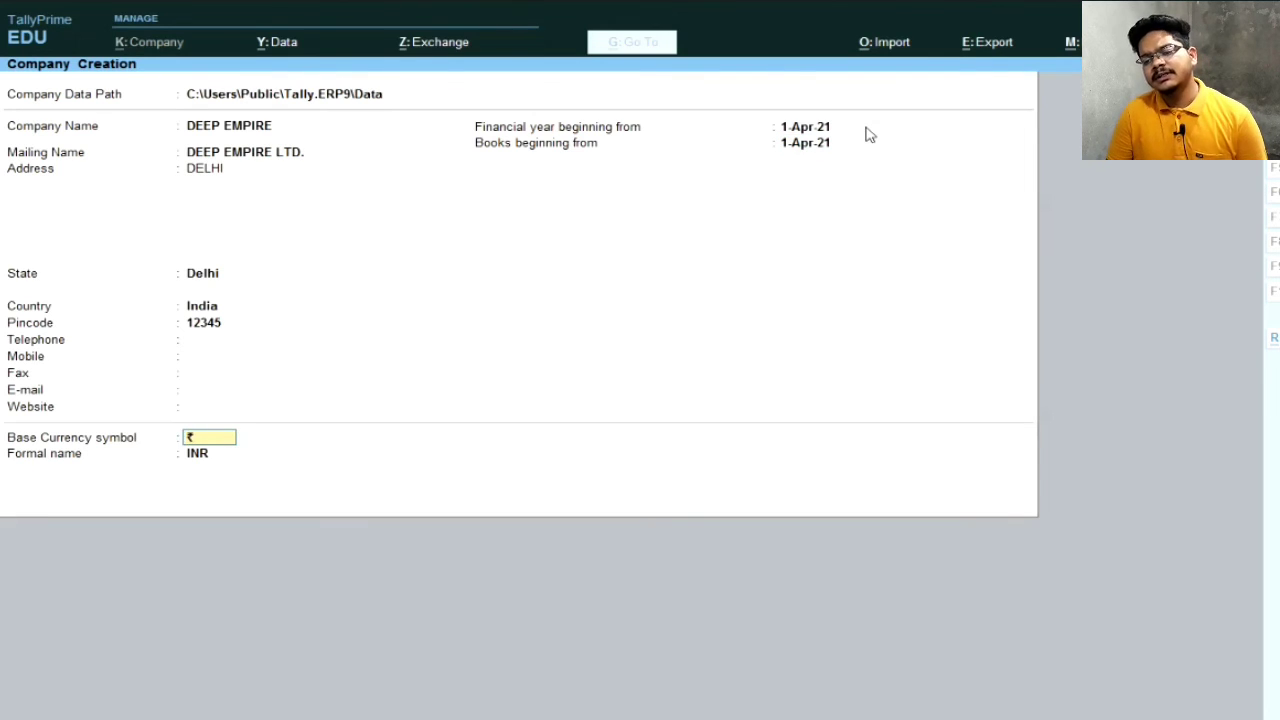
Step: Keep ₹ and INR as the base currency and save the new company
{"action": "key", "text": "Return"}
{"action": "key", "text": "Return"}
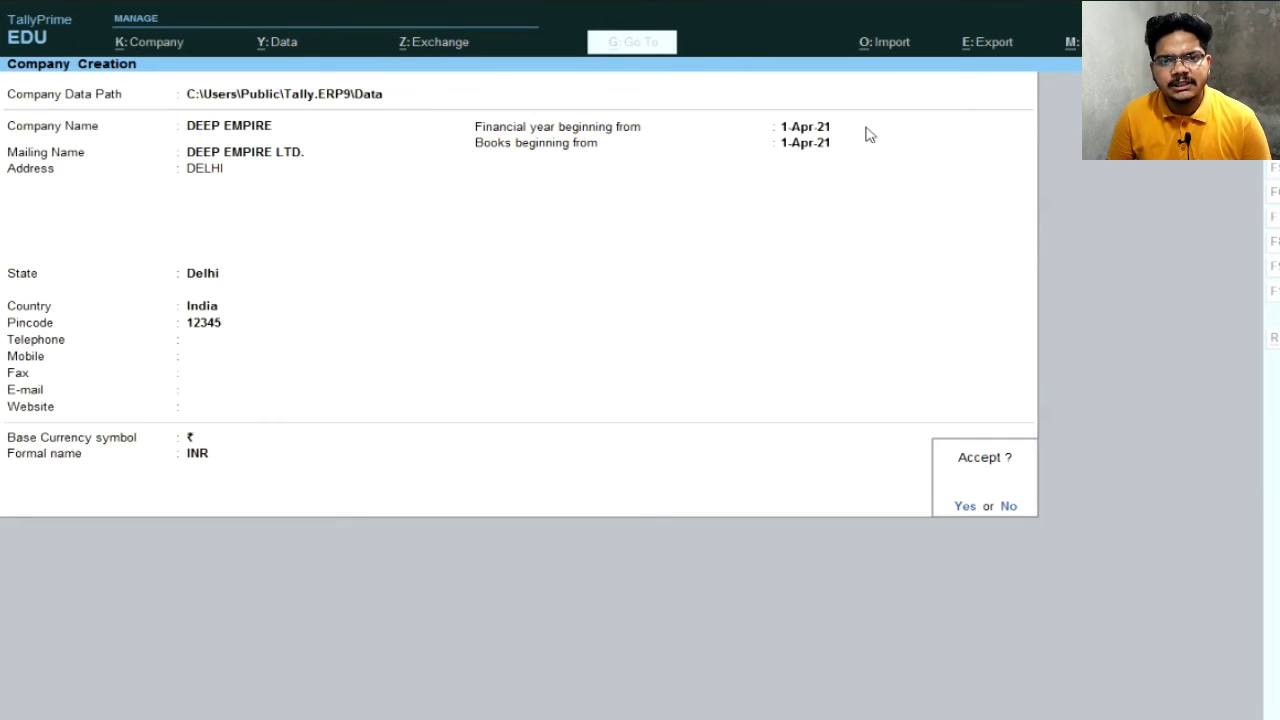
{"action": "key", "text": "Return"}
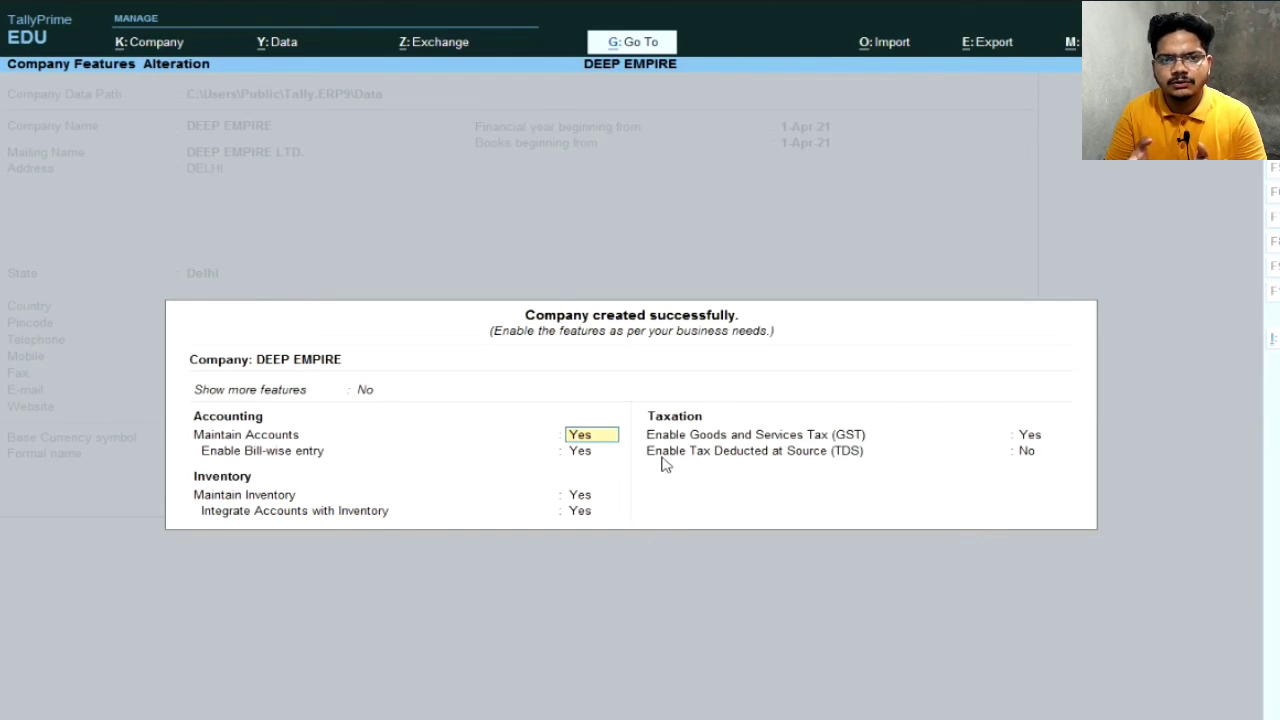
Step: Keep accounts, bill-wise entry, inventory, accounts-inventory integration and GST enabled in the company features
{"action": "key", "text": "Return"}
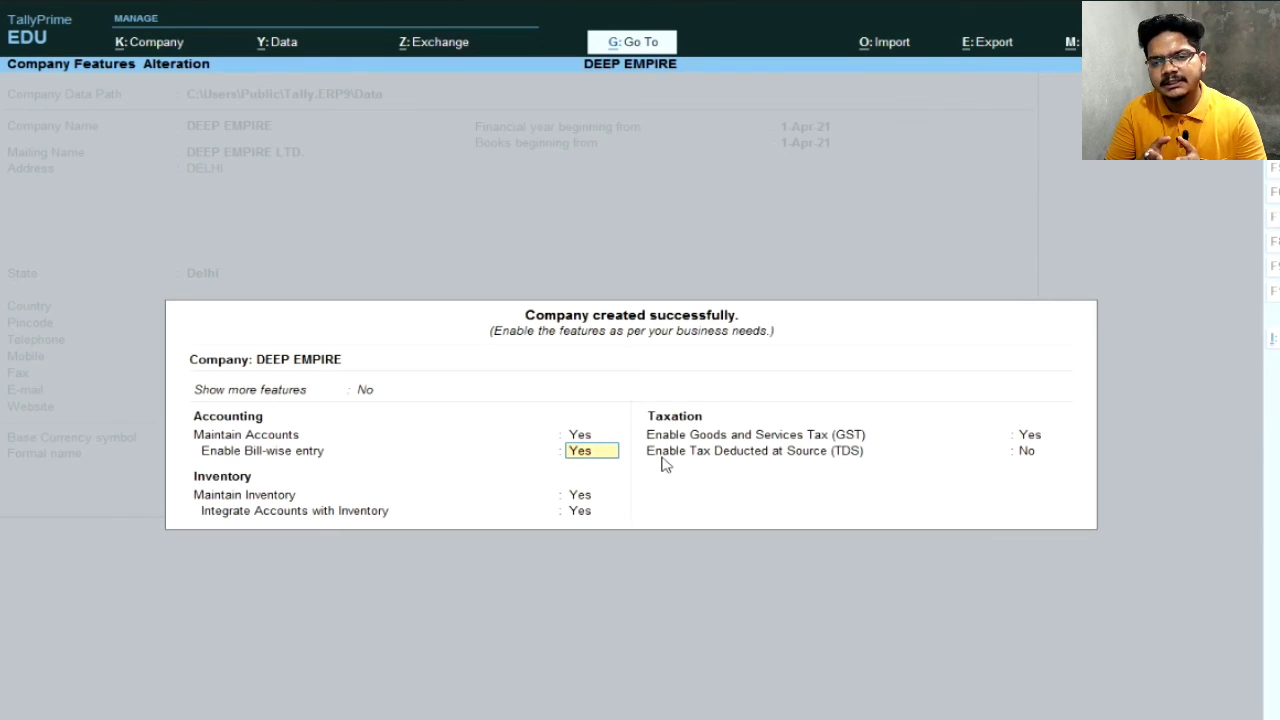
{"action": "key", "text": "Return"}
{"action": "key", "text": "Return"}
{"action": "key", "text": "Return"}
{"action": "key", "text": "Return"}
Step: Accept the GST details with Regular registration, monthly GSTR1 and e-Way Bill limits of 50,000, and save the company features with TDS disabled
{"action": "key", "text": "Return"}
{"action": "key", "text": "Return"}
{"action": "key", "text": "Return"}
{"action": "key", "text": "Return"}
{"action": "key", "text": "Return"}
{"action": "key", "text": "Return"}
{"action": "key", "text": "Return"}
{"action": "key", "text": "Return"}
{"action": "key", "text": "Return"}
{"action": "key", "text": "Return"}
{"action": "key", "text": "Return"}
{"action": "key", "text": "Return"}
{"action": "key", "text": "Return"}
{"action": "key", "text": "Return"}
{"action": "key", "text": "Return"}
{"action": "key", "text": "Return"}
{"action": "key", "text": "Return"}
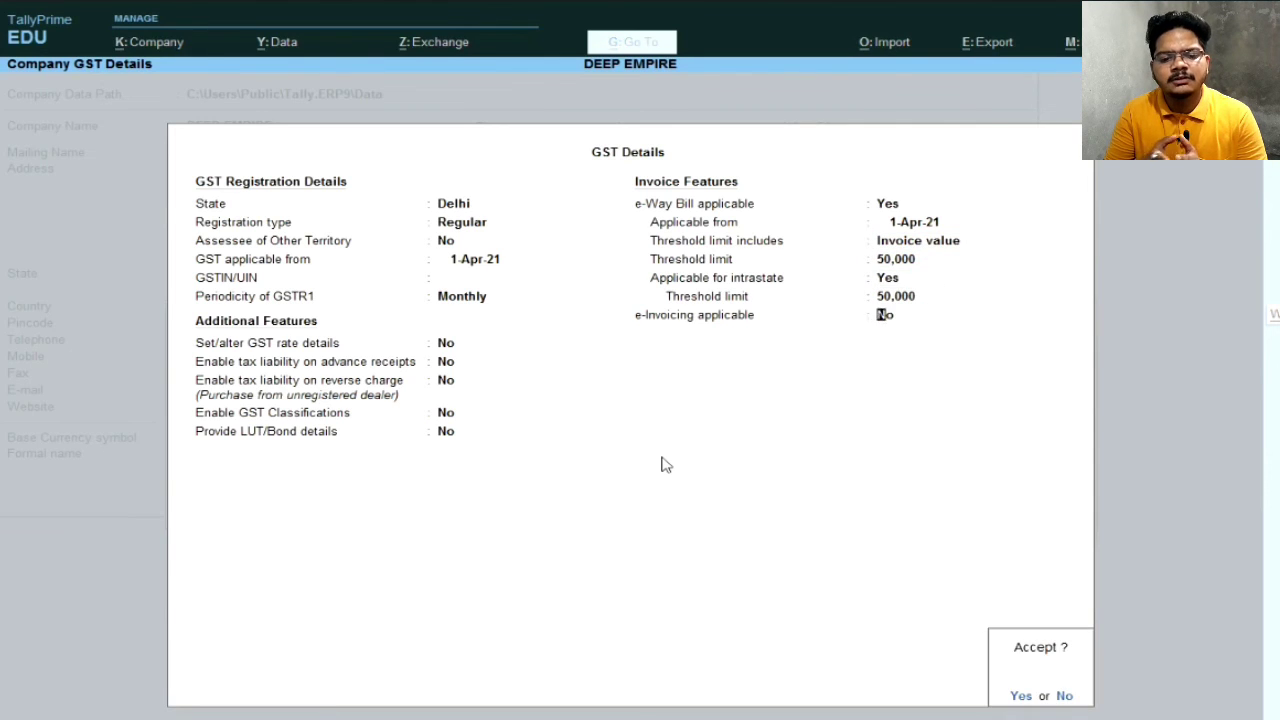
{"action": "key", "text": "Return"}
{"action": "key", "text": "Return"}
{"action": "key", "text": "Return"}
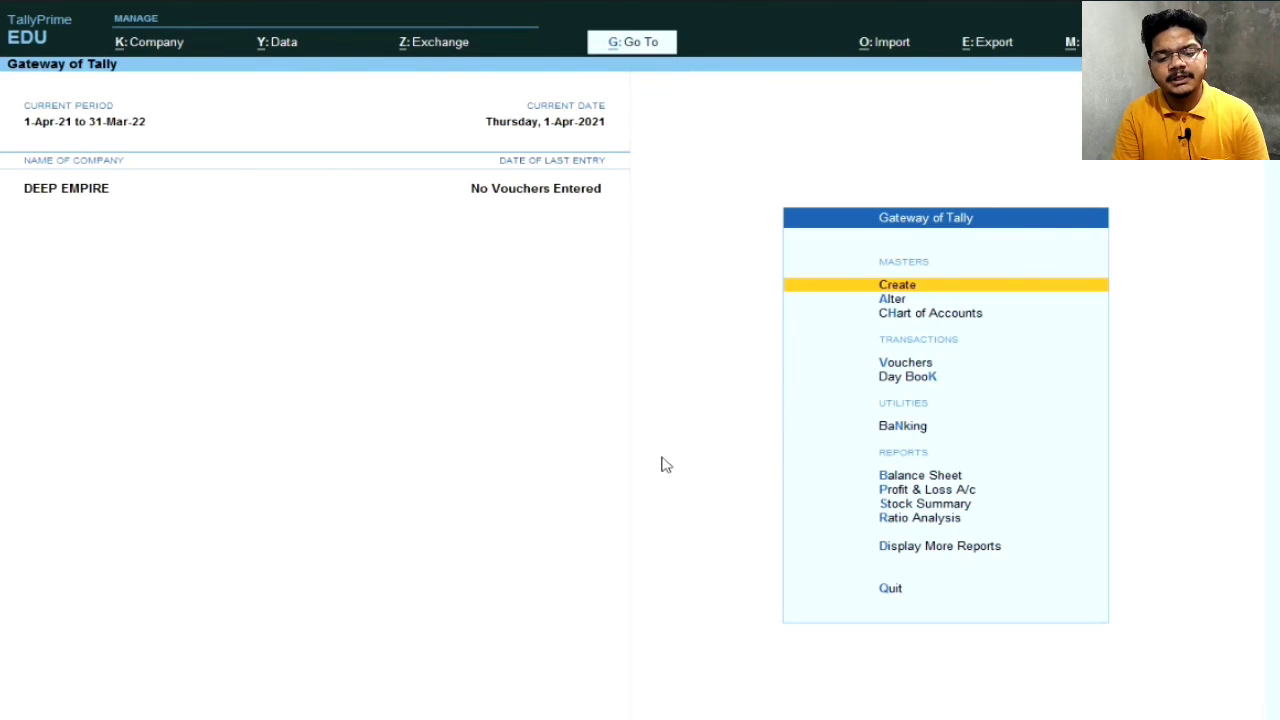